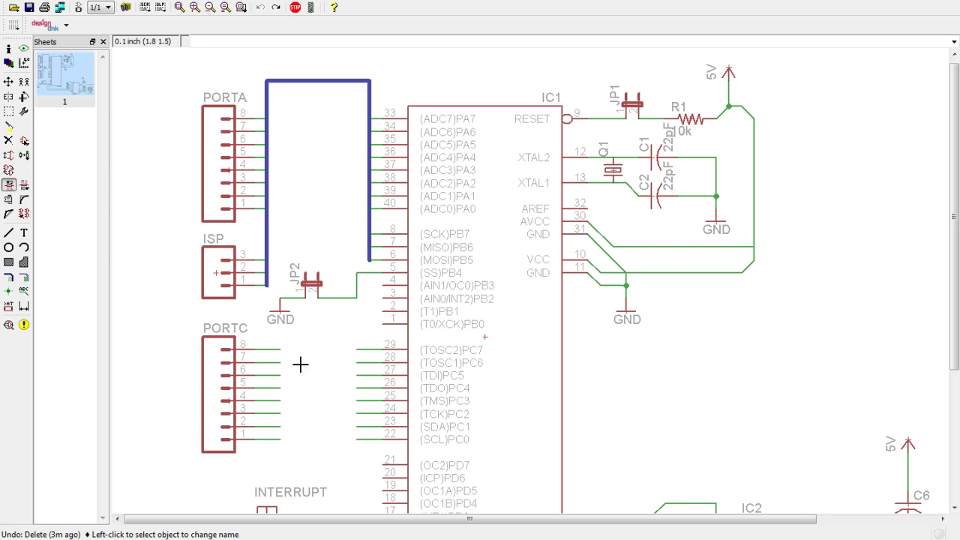
# - Delete the wire stubs on PORTC connector pins 8 down to 1
pyautogui.scroll(1, 285, 436)
pyautogui.scroll(1, 285, 433)
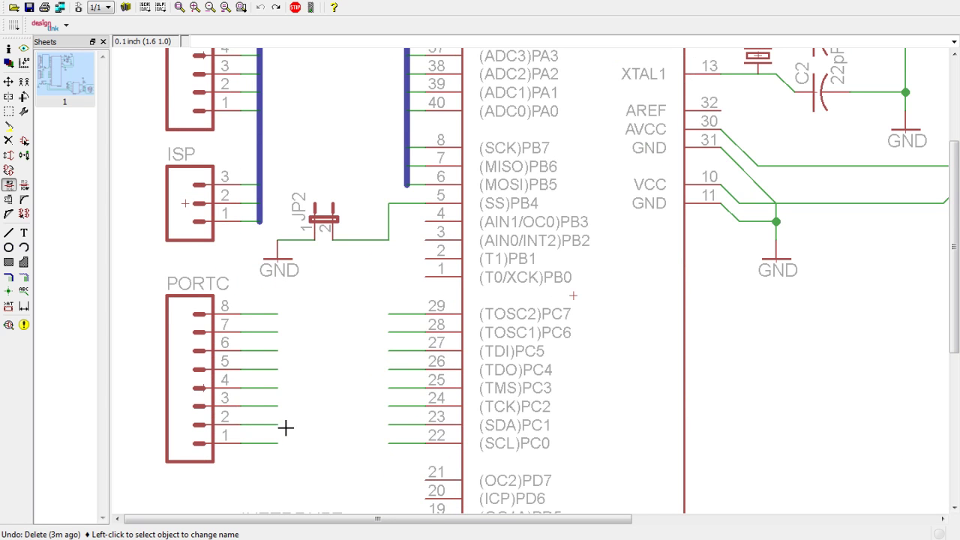
pyautogui.click(9, 140)
pyautogui.click(259, 313)
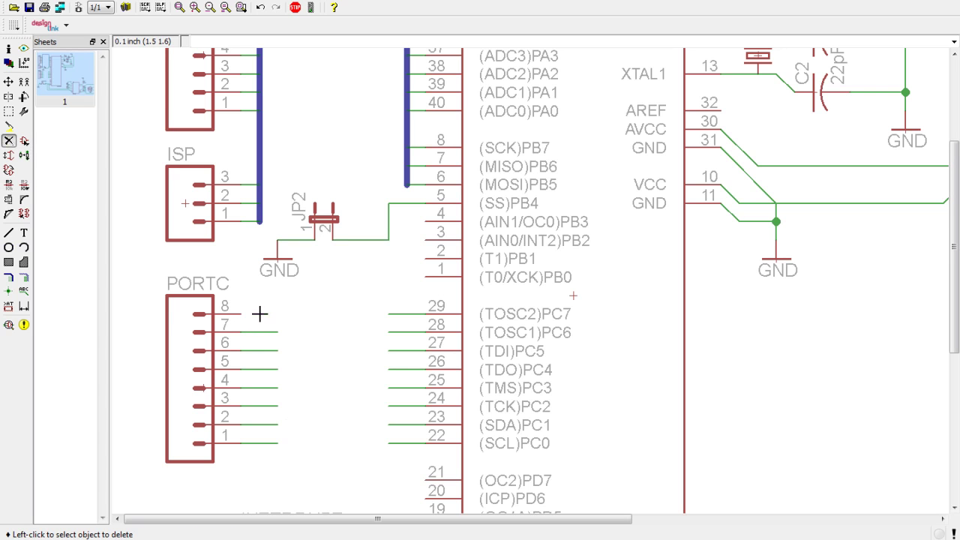
pyautogui.click(258, 332)
pyautogui.click(259, 351)
pyautogui.click(258, 369)
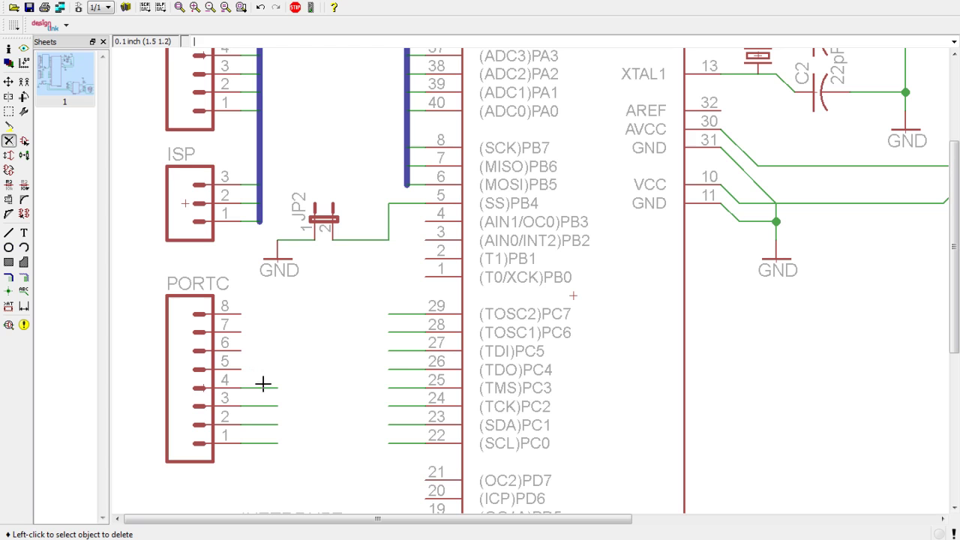
pyautogui.click(261, 387)
pyautogui.click(262, 406)
pyautogui.click(263, 425)
pyautogui.click(259, 443)
# - Delete the wire stubs on ATmega pins 22 through 29 (PC0–PC7)
pyautogui.click(406, 443)
pyautogui.click(403, 424)
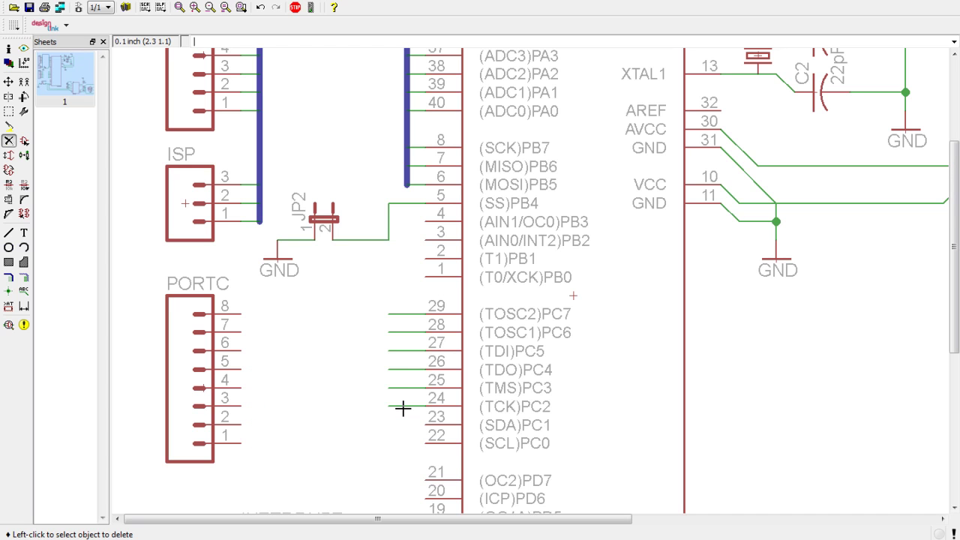
pyautogui.click(401, 406)
pyautogui.click(400, 387)
pyautogui.click(398, 369)
pyautogui.click(399, 351)
pyautogui.click(395, 332)
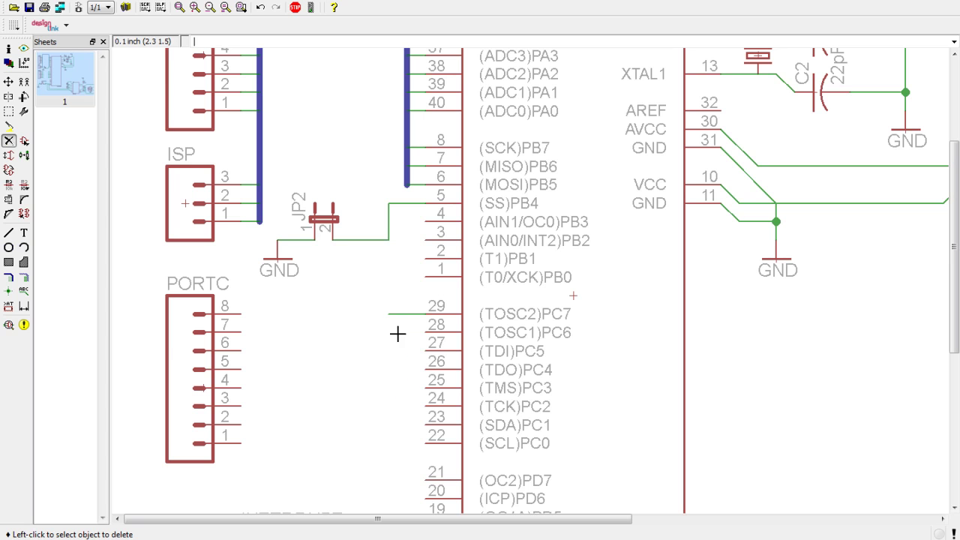
pyautogui.click(395, 314)
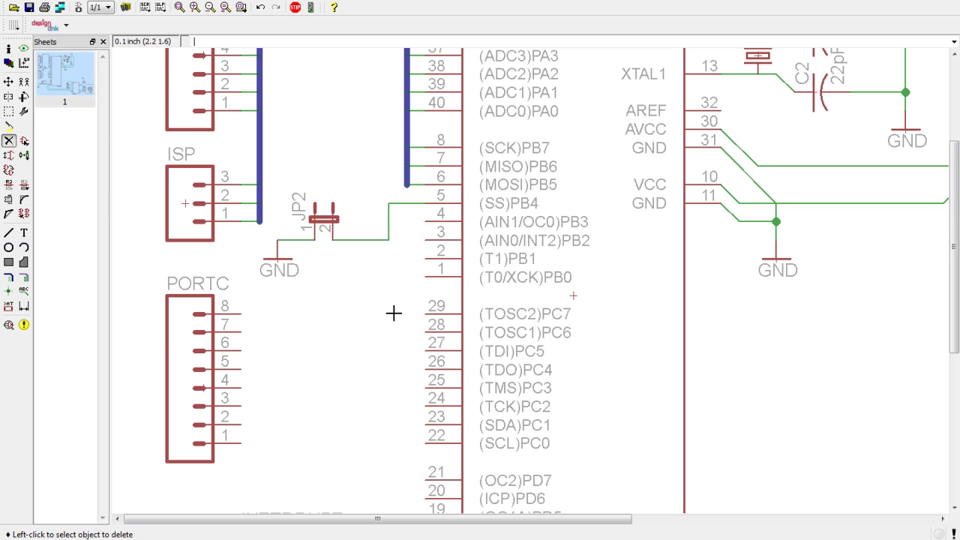
# - Draw short separate net stubs on IC pins 29 down to 26 (PC7–PC4)
pyautogui.click(24, 277)
pyautogui.click(426, 313)
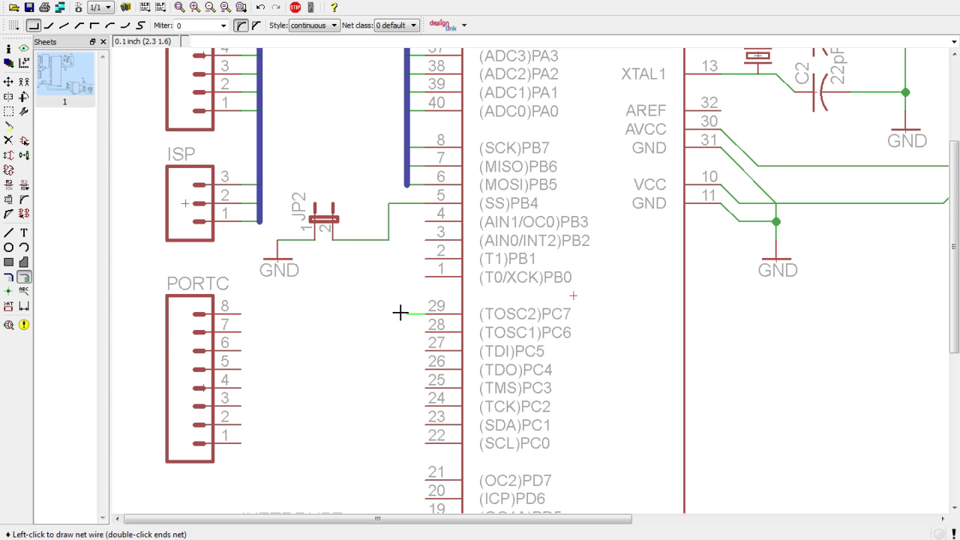
pyautogui.doubleClick(398, 314)
pyautogui.click(426, 332)
pyautogui.doubleClick(403, 333)
pyautogui.click(424, 351)
pyautogui.doubleClick(405, 351)
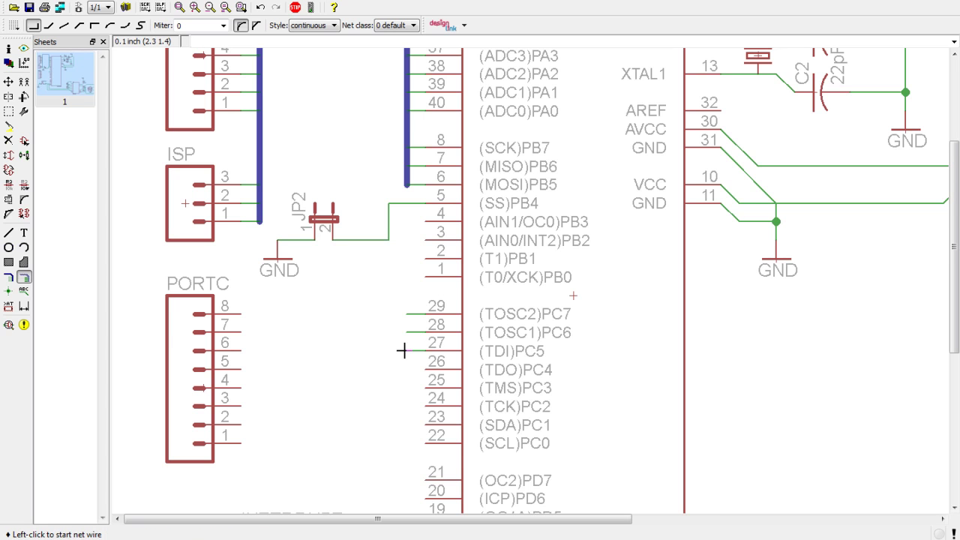
pyautogui.click(425, 370)
pyautogui.doubleClick(406, 370)
# - Draw short separate net stubs on IC pins 25 down to 22 (PC3–PC0)
pyautogui.click(425, 387)
pyautogui.doubleClick(403, 388)
pyautogui.click(425, 406)
pyautogui.doubleClick(403, 407)
pyautogui.click(425, 425)
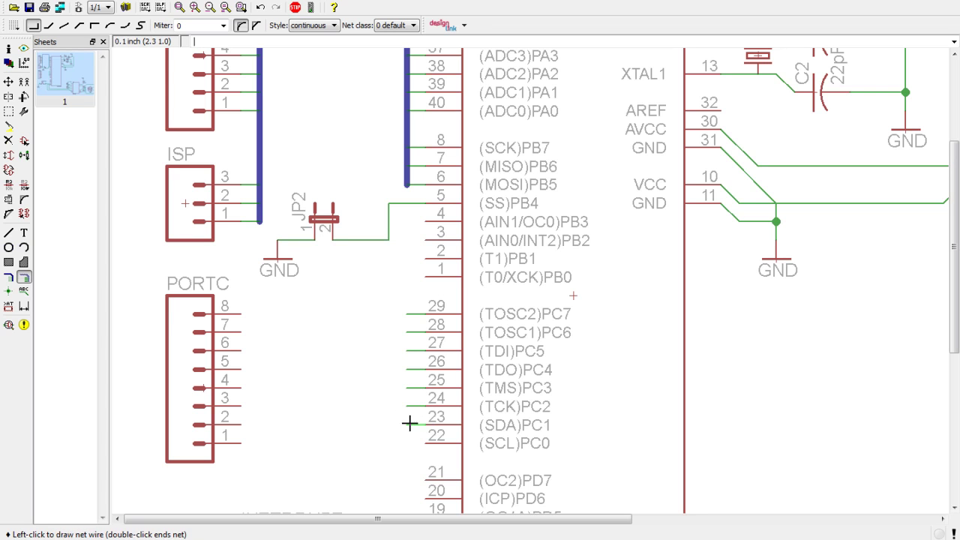
pyautogui.doubleClick(405, 425)
pyautogui.click(425, 443)
pyautogui.doubleClick(405, 443)
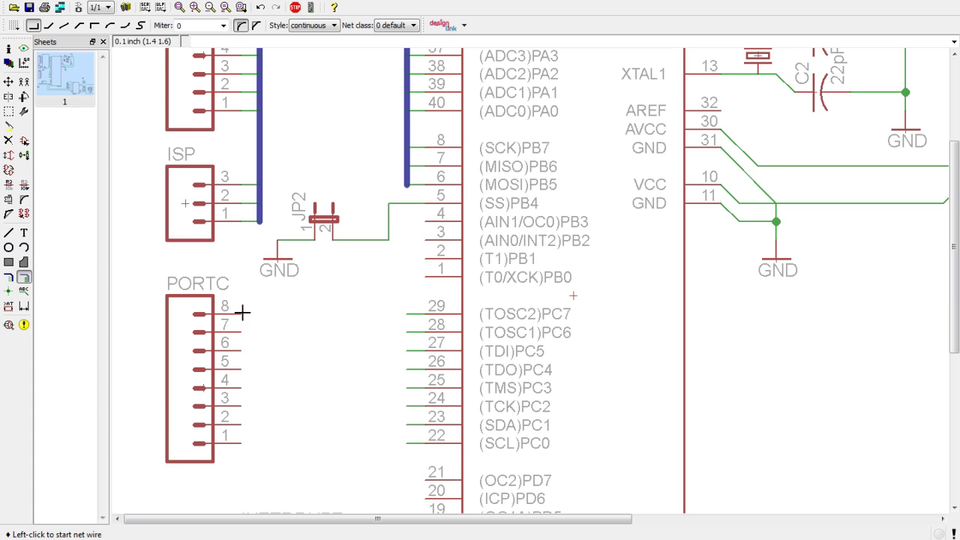
# - Draw short net stubs on PORTC pins 8 down to 5
pyautogui.click(241, 314)
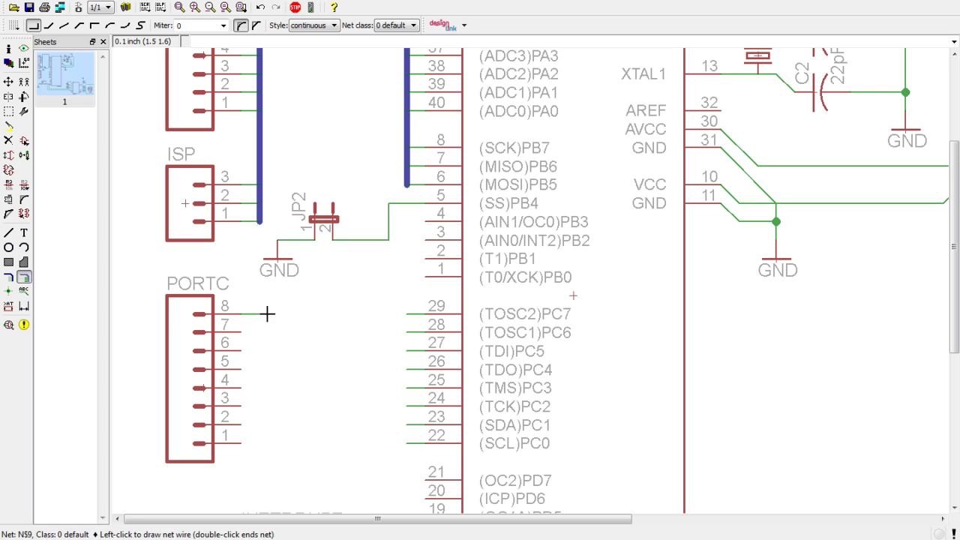
pyautogui.doubleClick(260, 314)
pyautogui.click(241, 332)
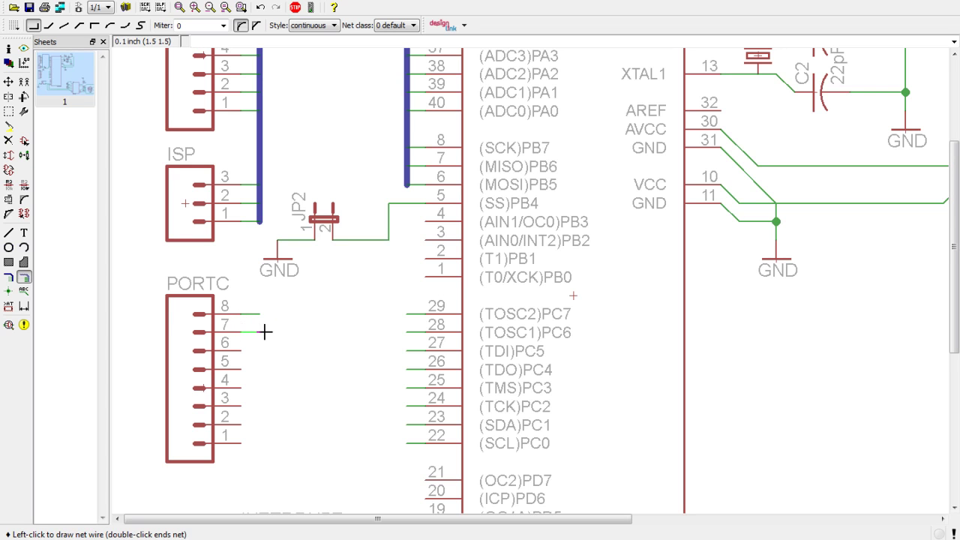
pyautogui.doubleClick(258, 331)
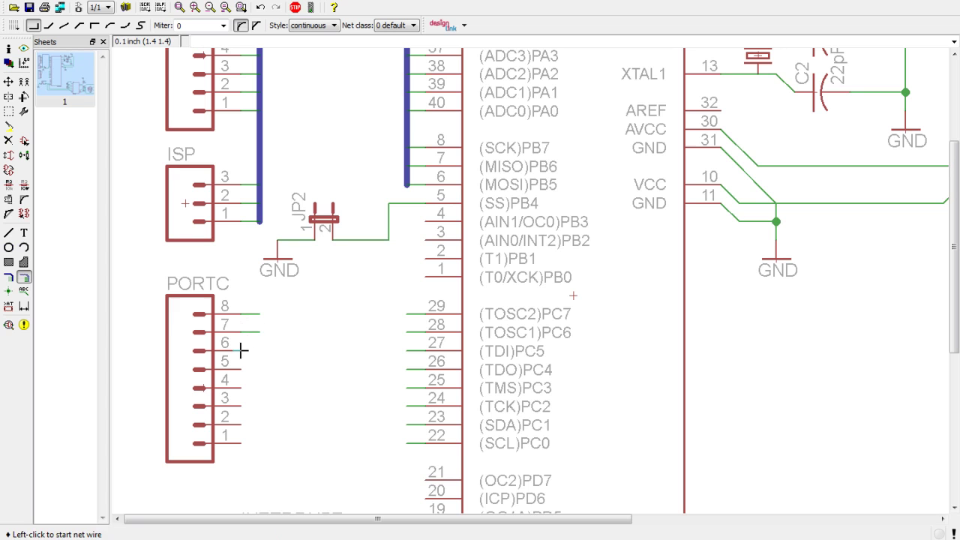
pyautogui.click(240, 351)
pyautogui.doubleClick(256, 348)
pyautogui.click(241, 370)
pyautogui.doubleClick(258, 370)
# - Draw short net stubs on PORTC pins 4 down to 1
pyautogui.click(242, 388)
pyautogui.doubleClick(258, 388)
pyautogui.click(242, 406)
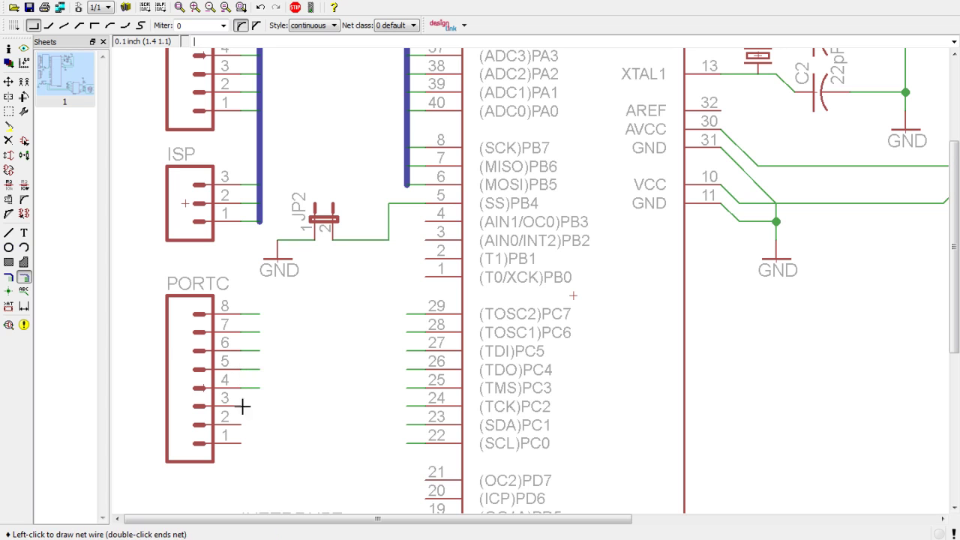
pyautogui.doubleClick(263, 409)
pyautogui.click(240, 426)
pyautogui.doubleClick(262, 426)
pyautogui.click(242, 443)
pyautogui.doubleClick(255, 443)
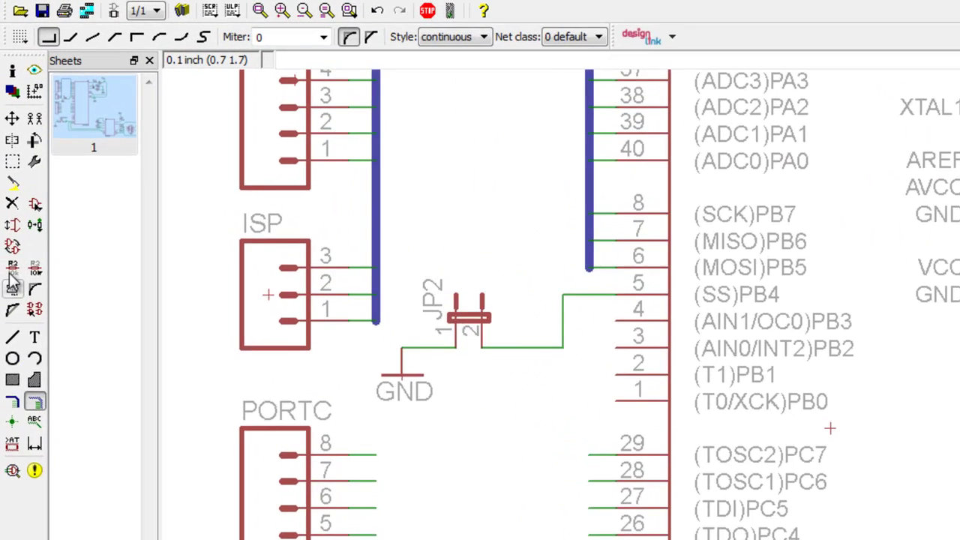
# - Name the net stubs on IC pins 29 and 28 PC7 and PC6
pyautogui.click(8, 185)
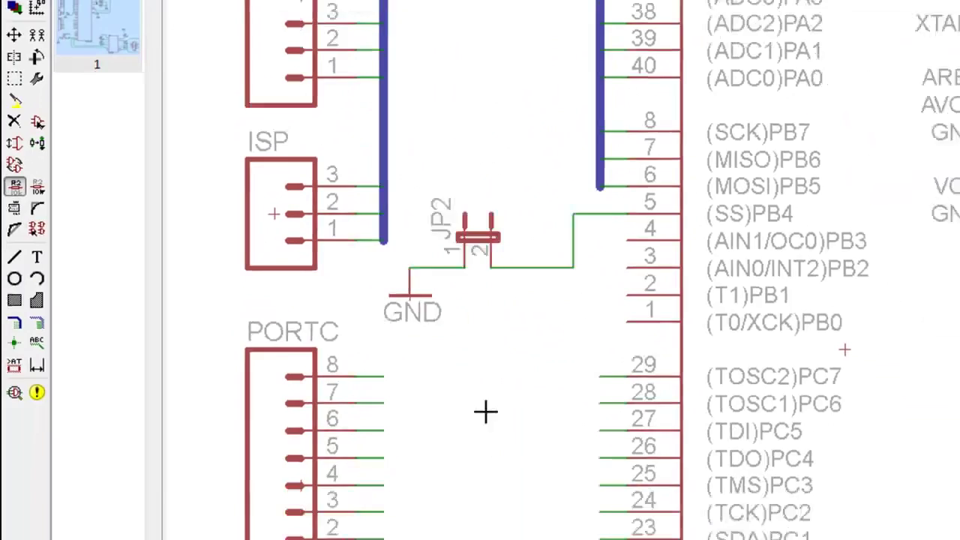
pyautogui.click(540, 244)
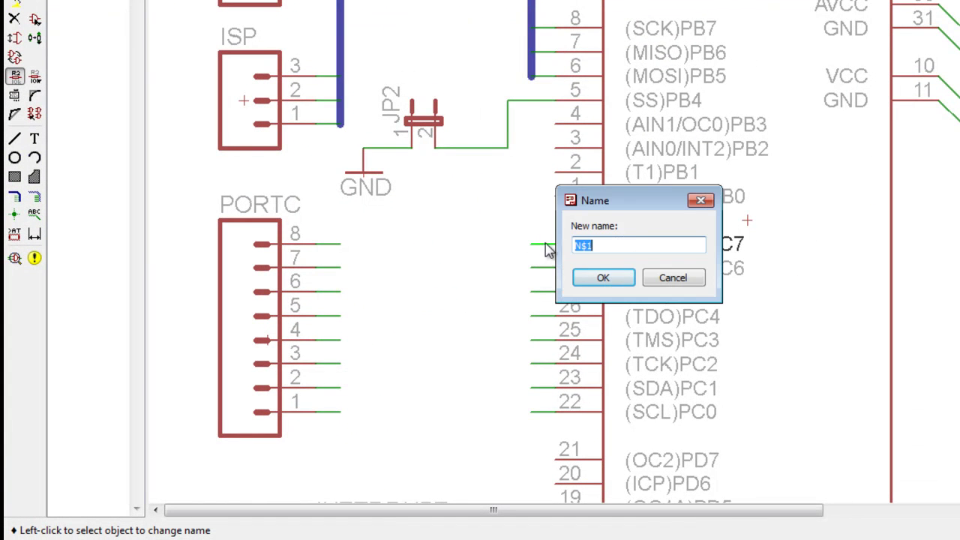
pyautogui.moveTo(621, 206); pyautogui.dragTo(437, 162)
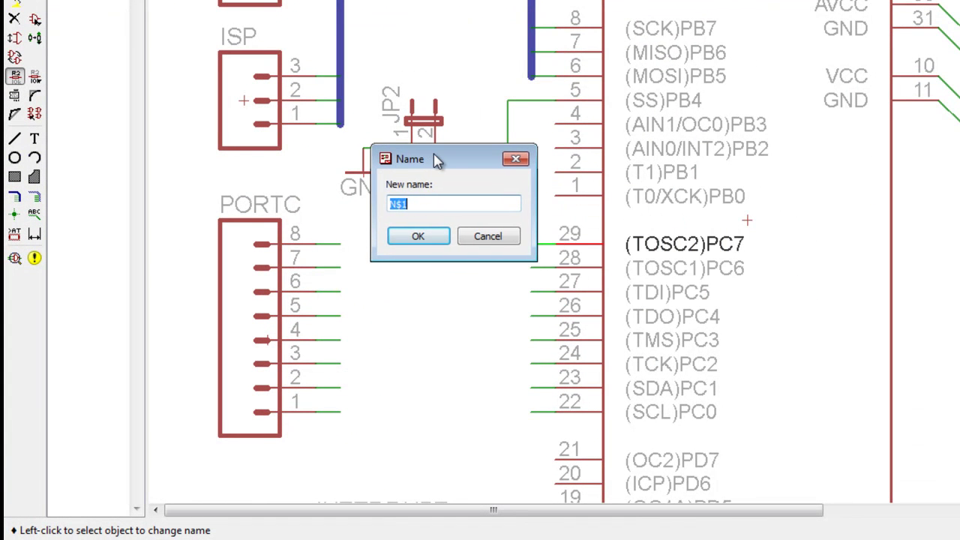
pyautogui.write('PC')
pyautogui.write('7')
pyautogui.click(418, 238)
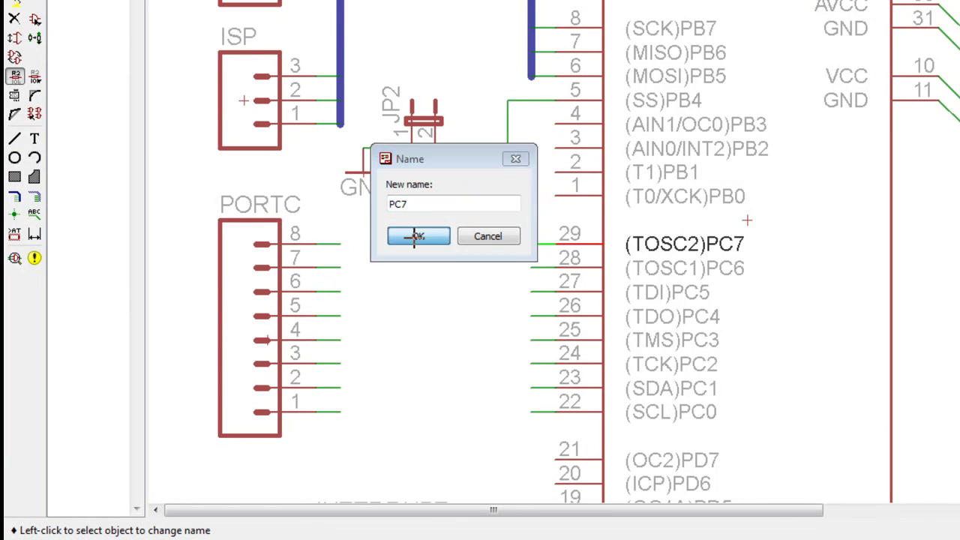
pyautogui.click(541, 268)
pyautogui.write('PC')
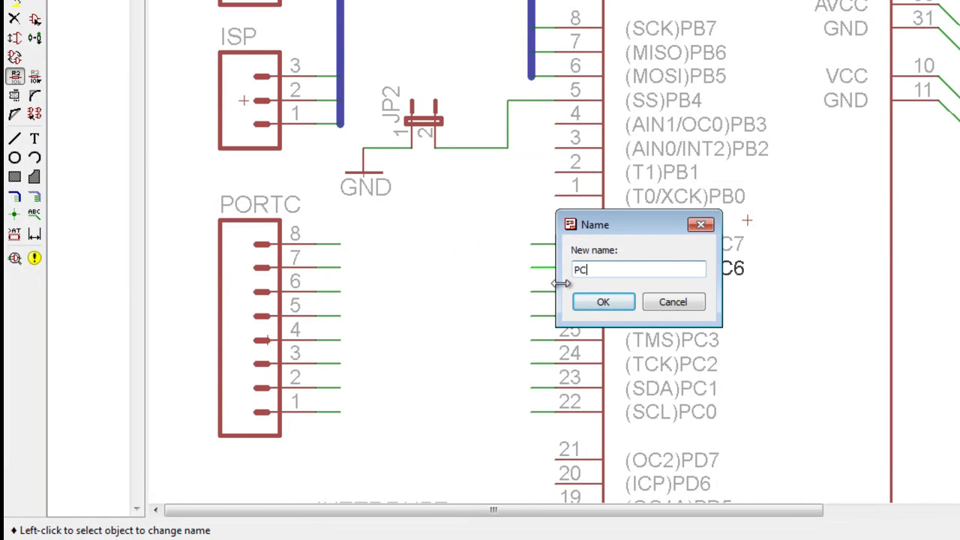
pyautogui.write('6')
pyautogui.click(601, 302)
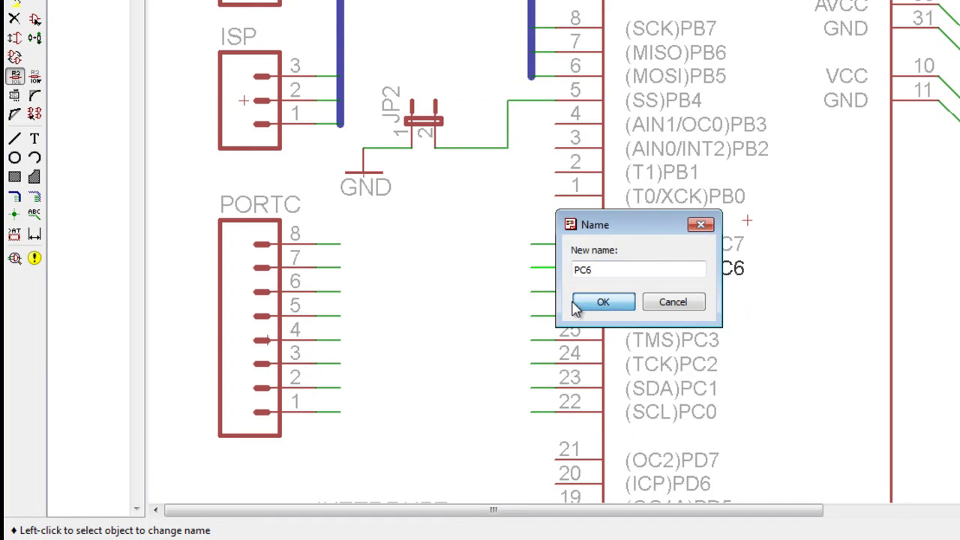
# - Name the net stubs on IC pins 27 and 26 PC5 and PC4
pyautogui.click(545, 291)
pyautogui.write('P')
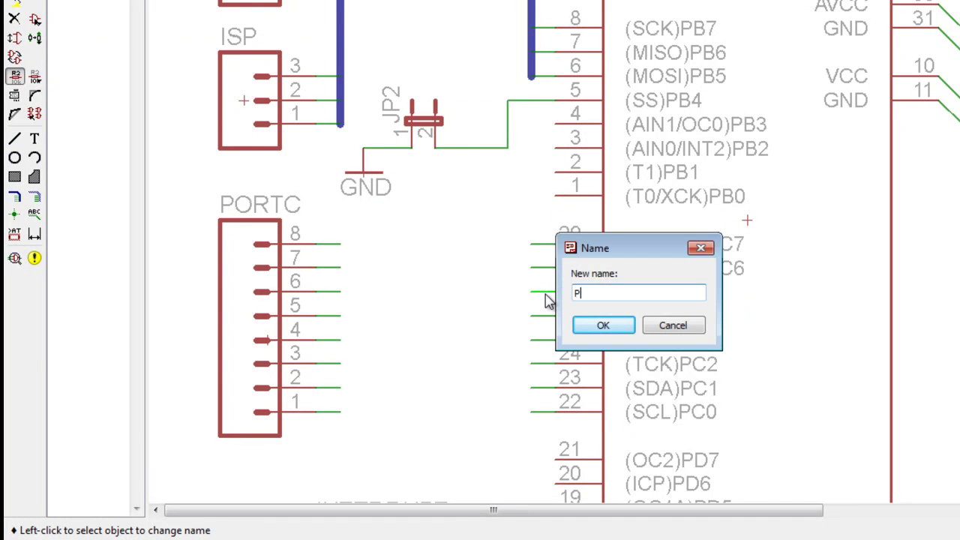
pyautogui.write('C5')
pyautogui.press('Return')
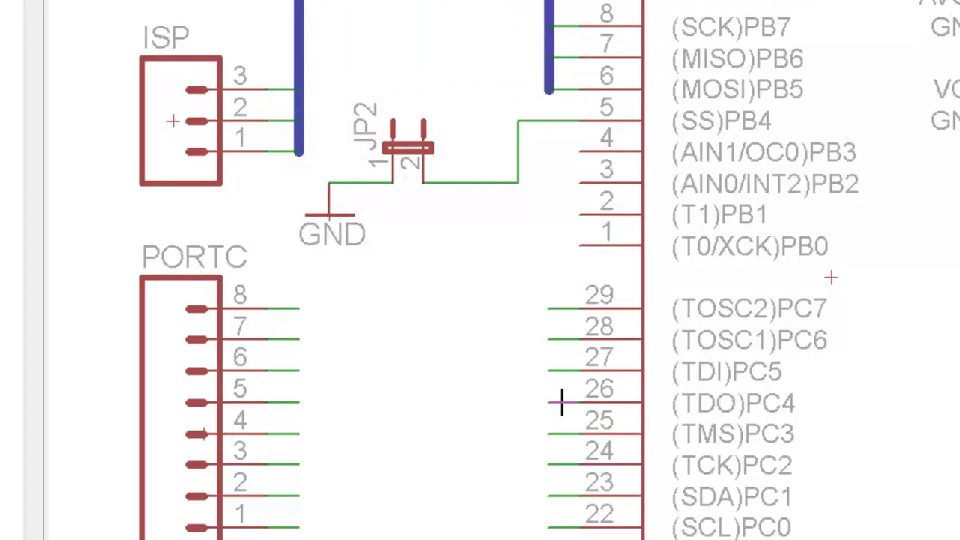
pyautogui.click(541, 318)
pyautogui.write('P')
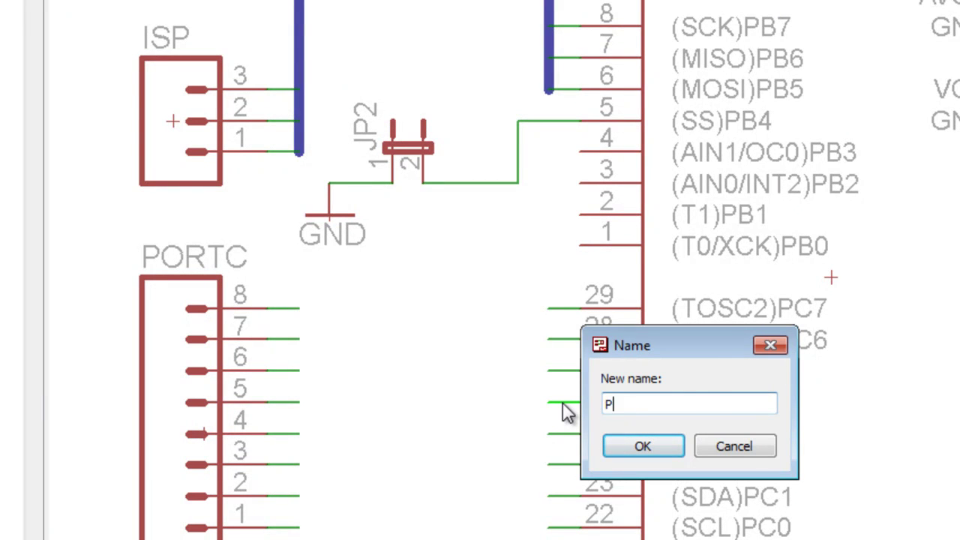
pyautogui.write('C4')
pyautogui.press('Return')
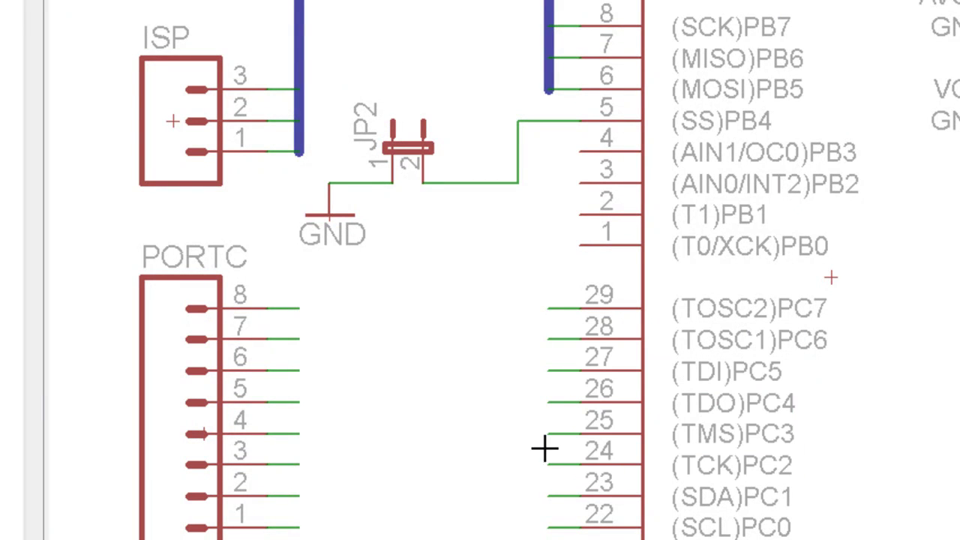
# - Dismiss the unwanted naming prompt and re-confirm PC4 on the pin 26 stub
pyautogui.click(556, 434)
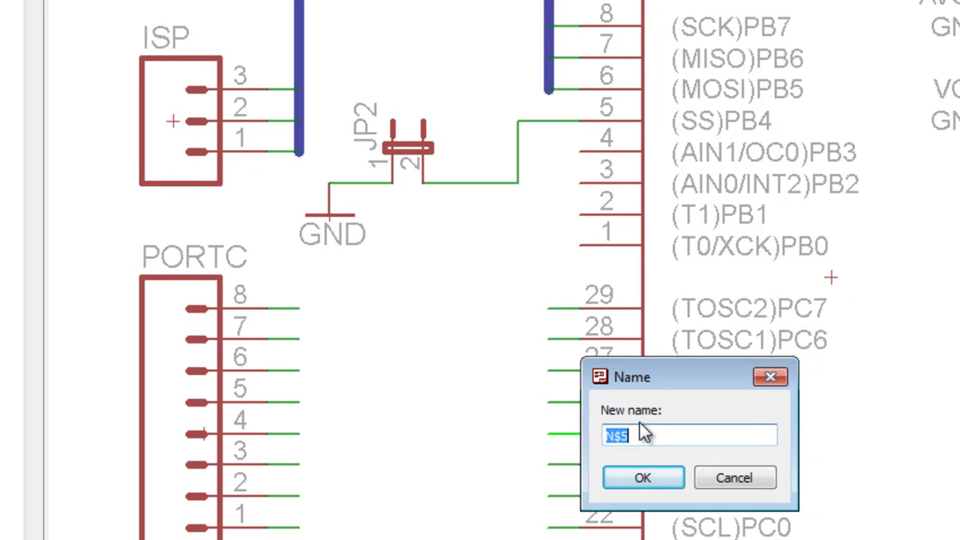
pyautogui.click(770, 376)
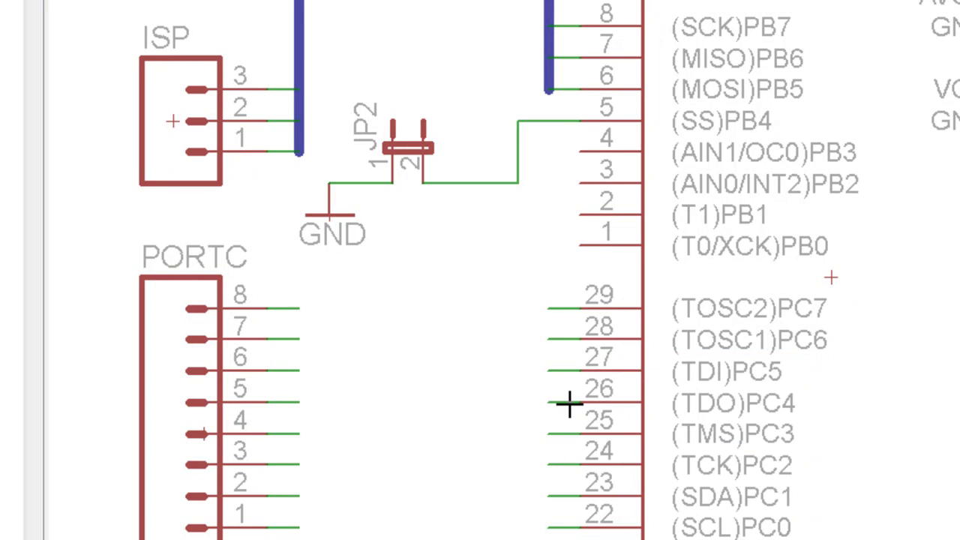
pyautogui.click(570, 403)
pyautogui.write('PC3')
pyautogui.press('BackSpace')
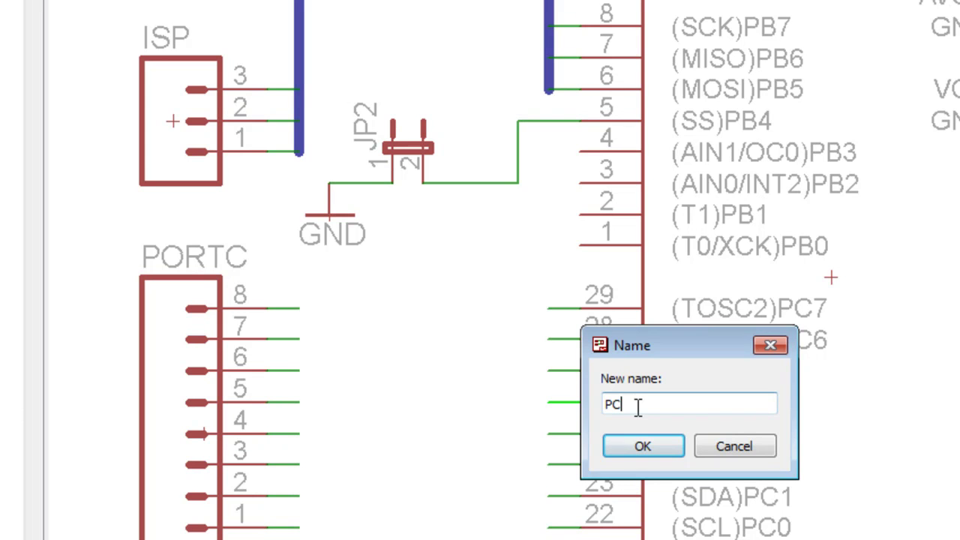
pyautogui.write('4')
pyautogui.press('Return')
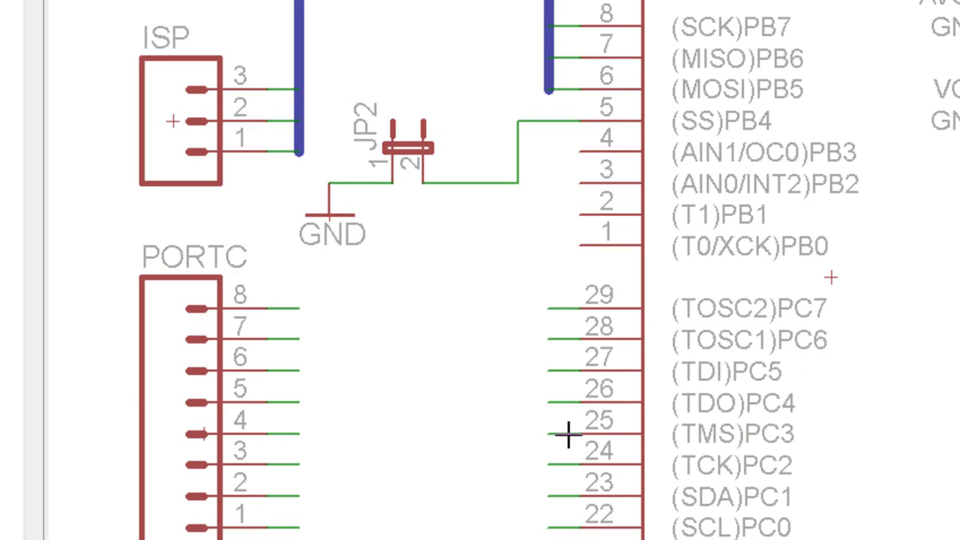
# - Name the net stubs on IC pins 25 and 24 PC3 and PC2
pyautogui.click(568, 434)
pyautogui.write('PC')
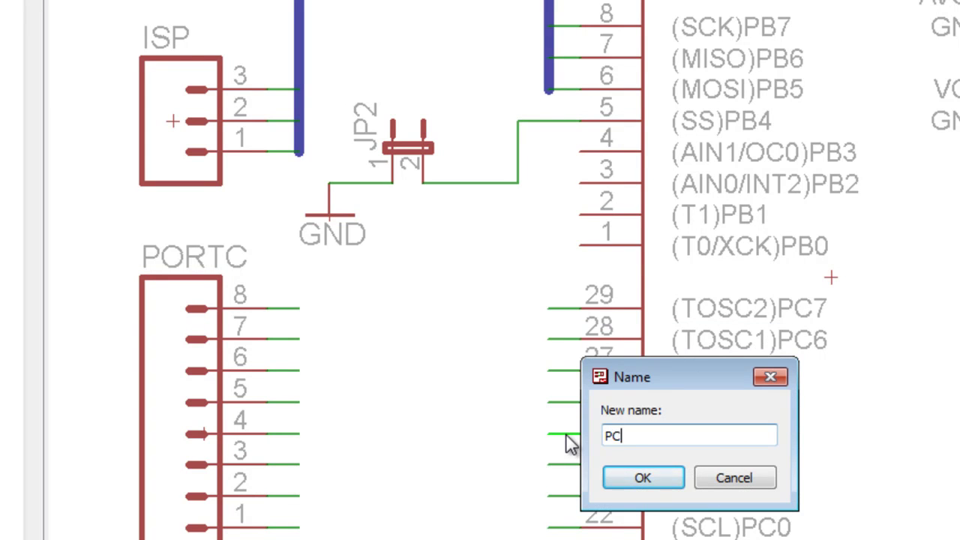
pyautogui.write('3')
pyautogui.press('Return')
pyautogui.click(566, 466)
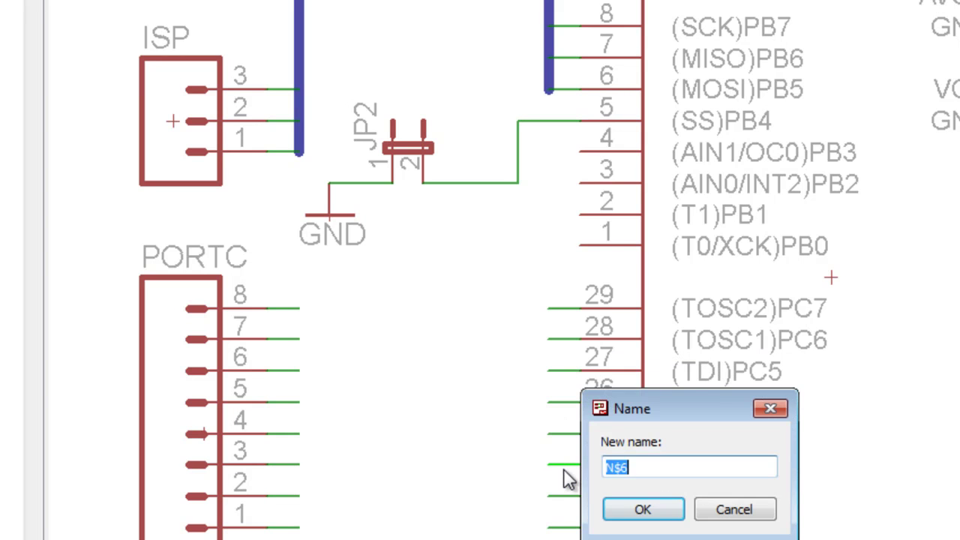
pyautogui.write('PC2')
pyautogui.press('Return')
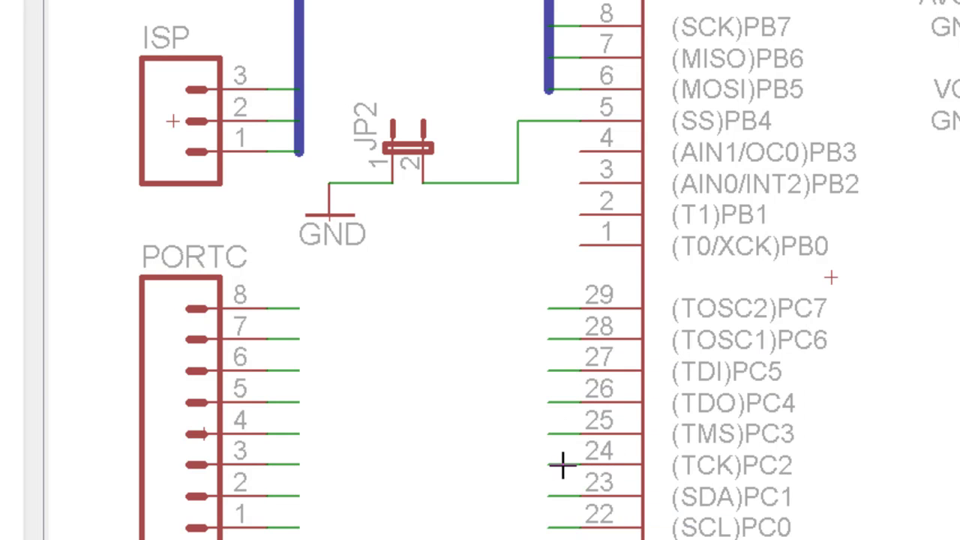
# - Name the net stubs on IC pins 23 and 22 PC1 and PC0
pyautogui.click(568, 497)
pyautogui.write('P')
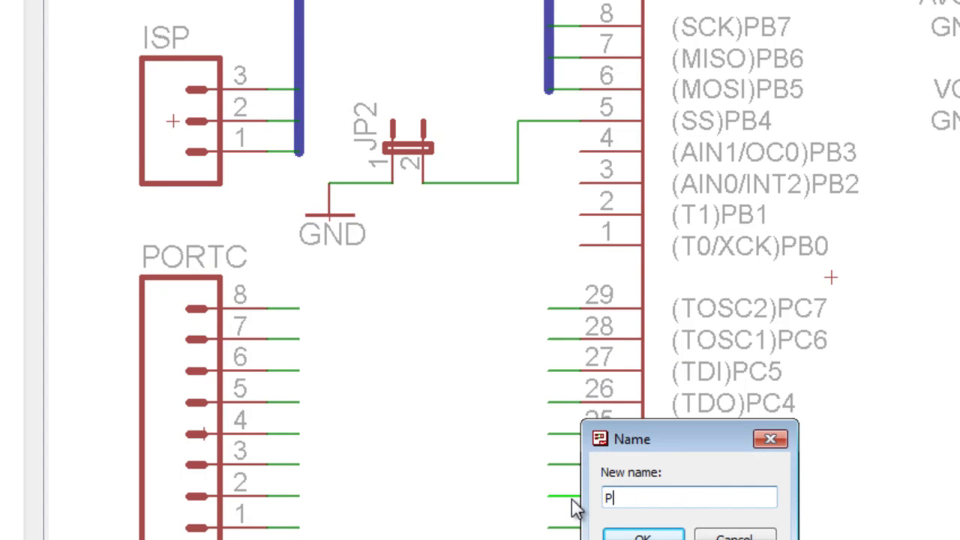
pyautogui.write('C1')
pyautogui.press('Return')
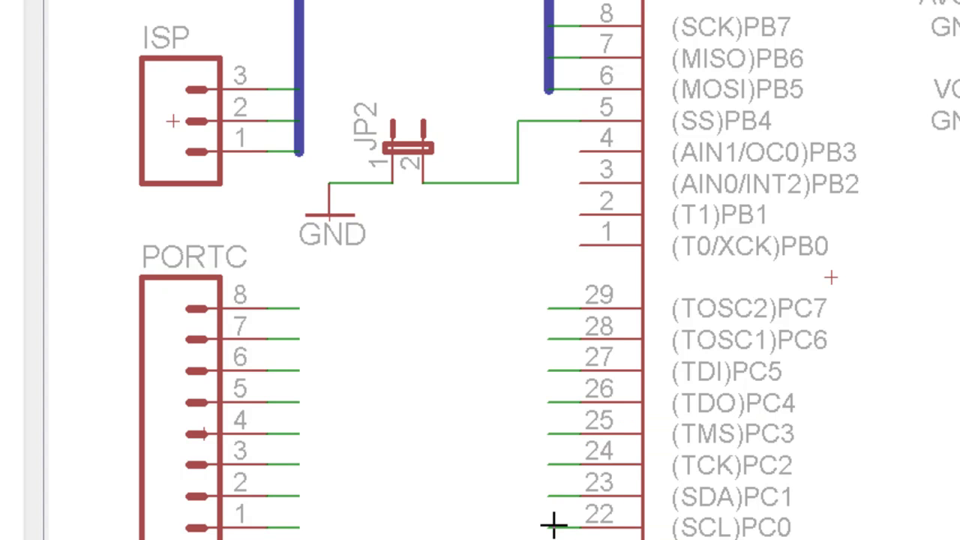
pyautogui.click(555, 529)
pyautogui.write('P')
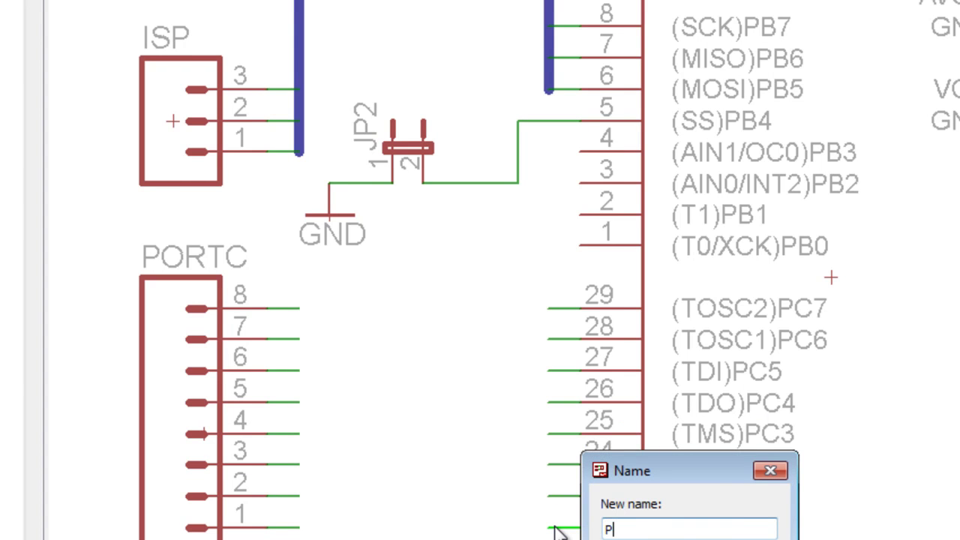
pyautogui.write('C0')
pyautogui.press('Return')
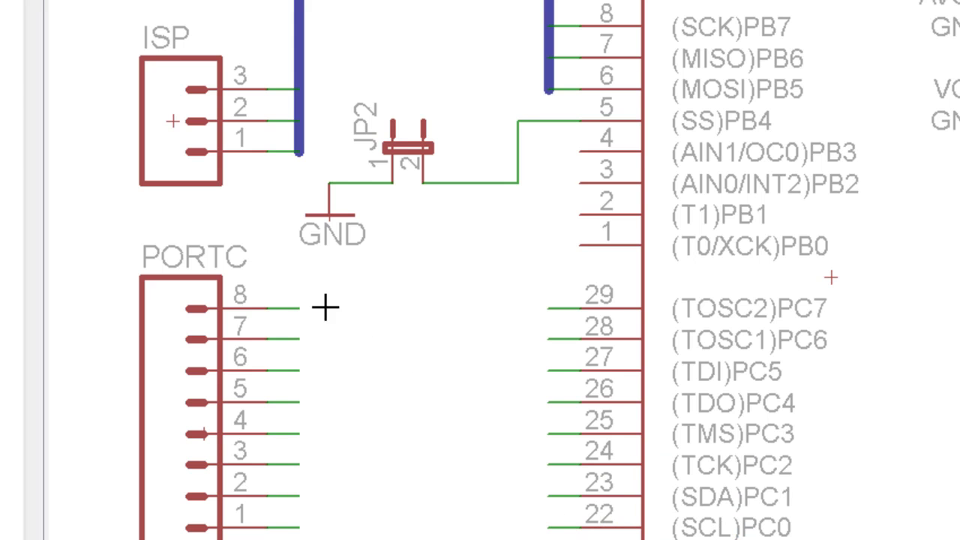
# - Name the PORTC pin 8 stub PC7 and accept joining it to the PC7 net
pyautogui.click(288, 308)
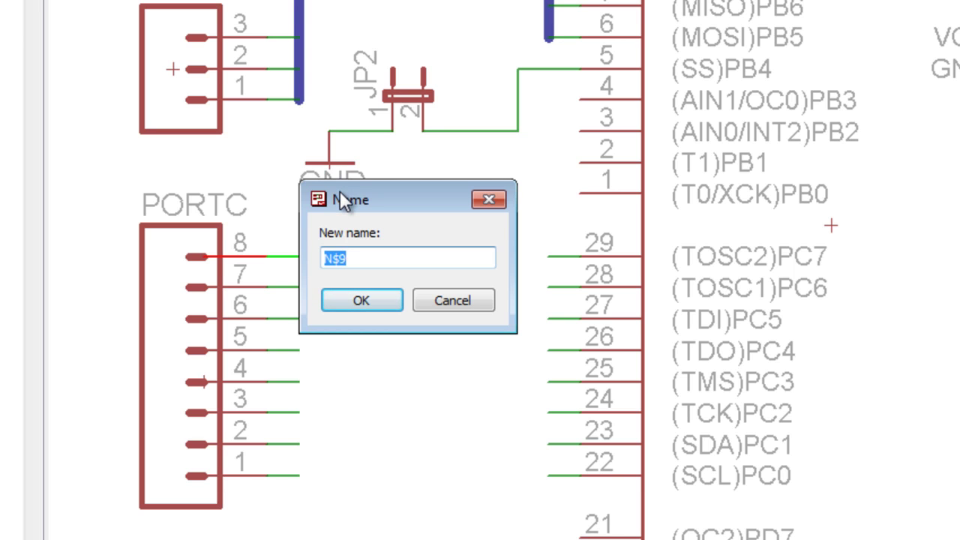
pyautogui.write('P')
pyautogui.write('C7')
pyautogui.press('Return')
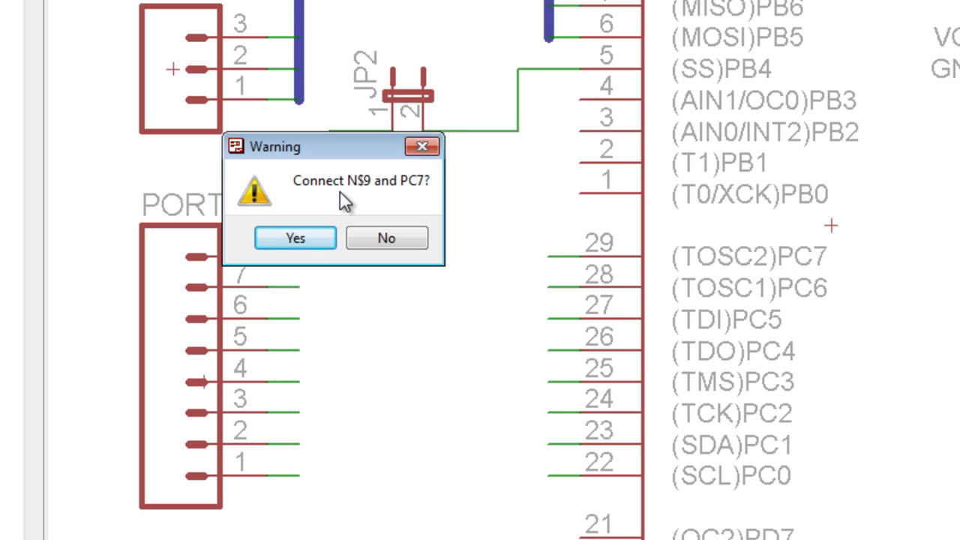
pyautogui.moveTo(289, 146); pyautogui.dragTo(324, 160)
pyautogui.click(330, 251)
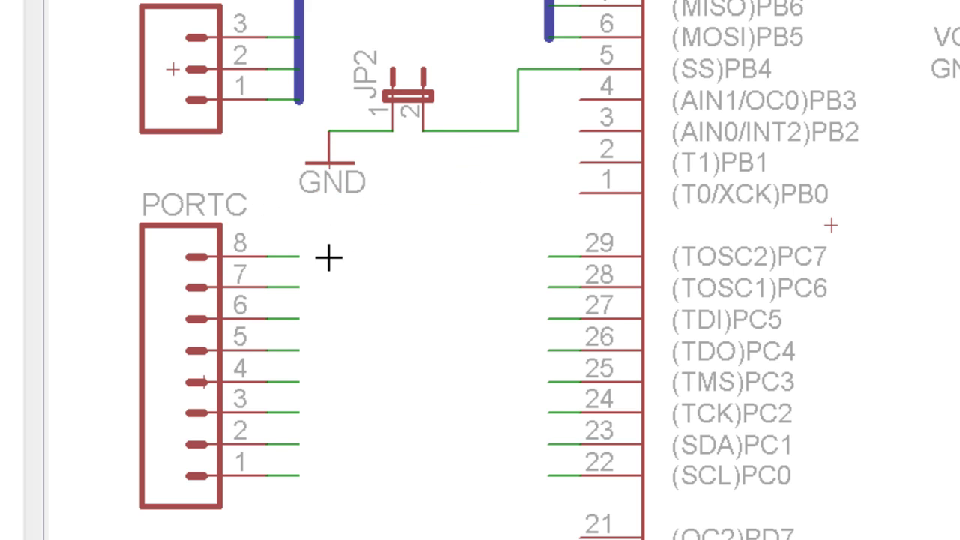
# - Name PORTC pin 7 and pin 6 stubs PC6 and PC5, accepting each join
pyautogui.click(284, 287)
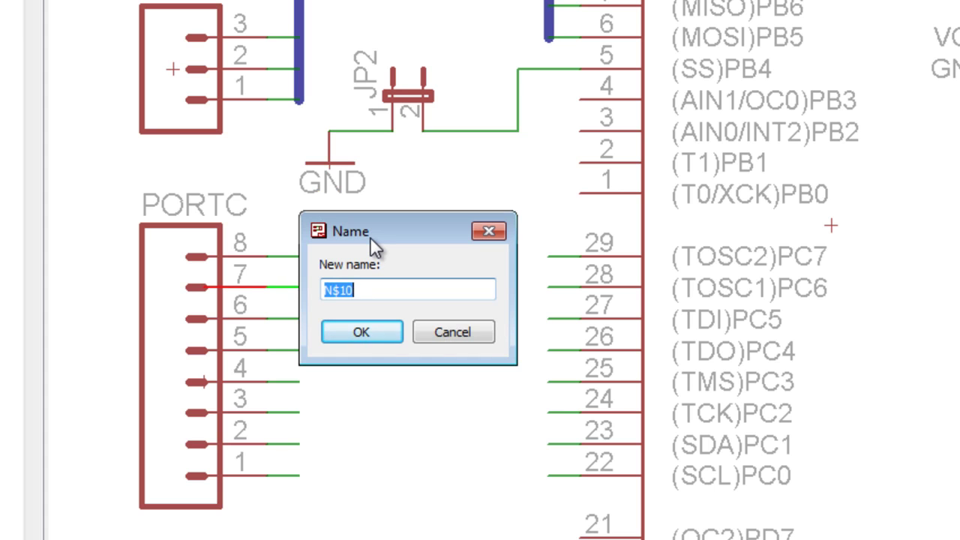
pyautogui.write('PC')
pyautogui.write('6')
pyautogui.press('Return')
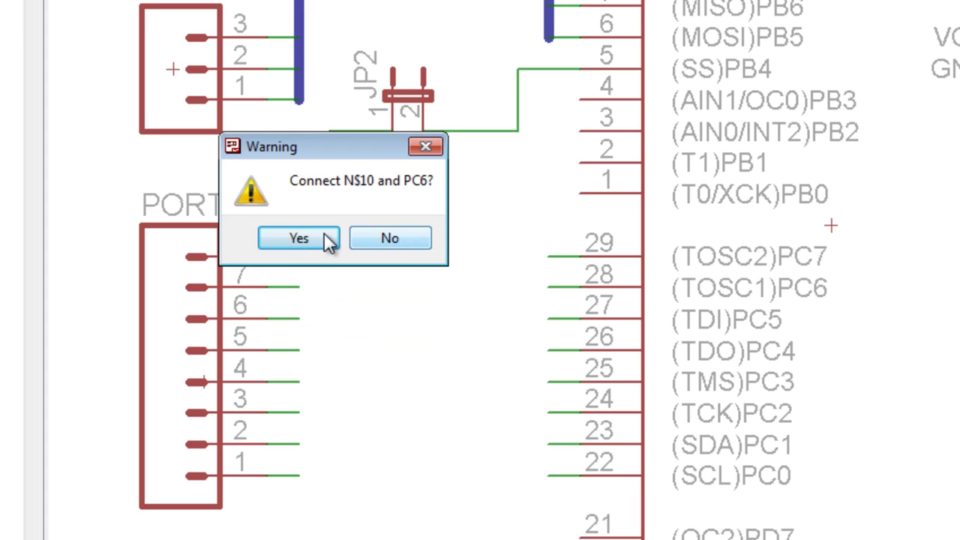
pyautogui.click(303, 238)
pyautogui.click(282, 318)
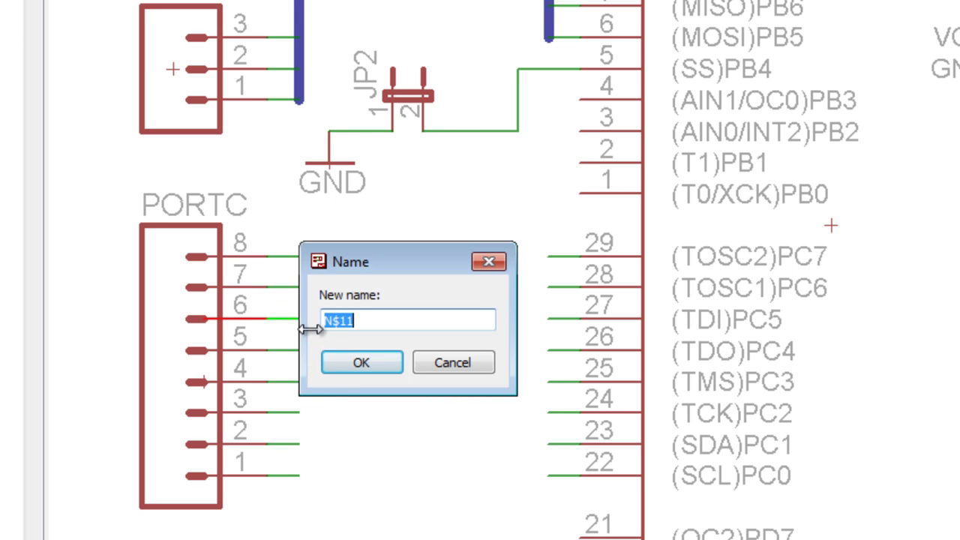
pyautogui.write('PC5')
pyautogui.click(360, 362)
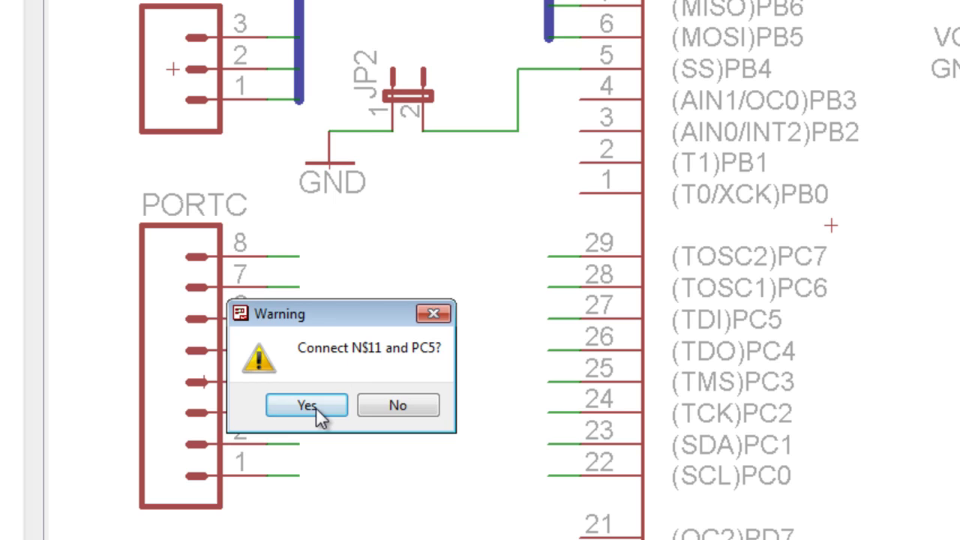
pyautogui.click(316, 407)
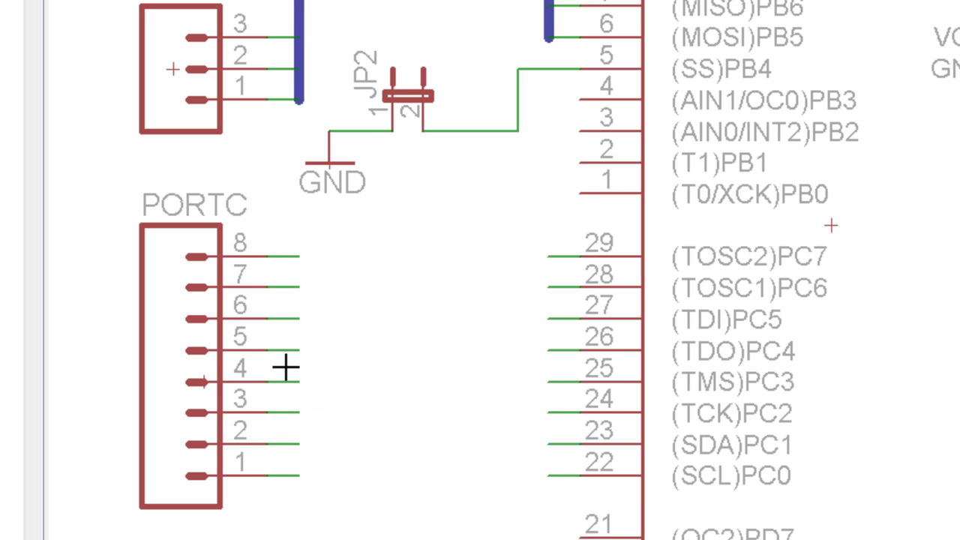
# - Name PORTC pin 1 and pin 2 stubs PC0 and PC1, accepting the join
pyautogui.click(290, 476)
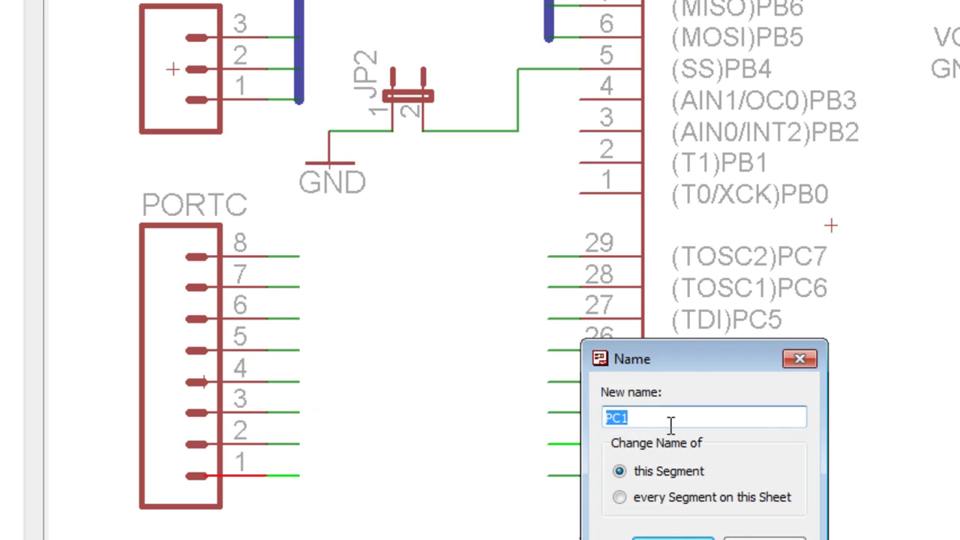
pyautogui.write('PC1')
pyautogui.press('BackSpace')
pyautogui.write('0')
pyautogui.press('Return')
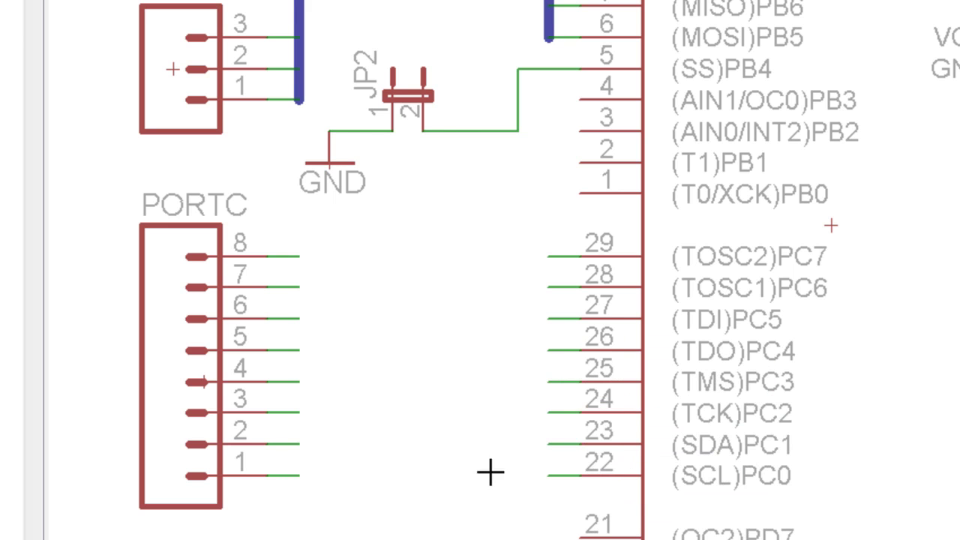
pyautogui.click(278, 444)
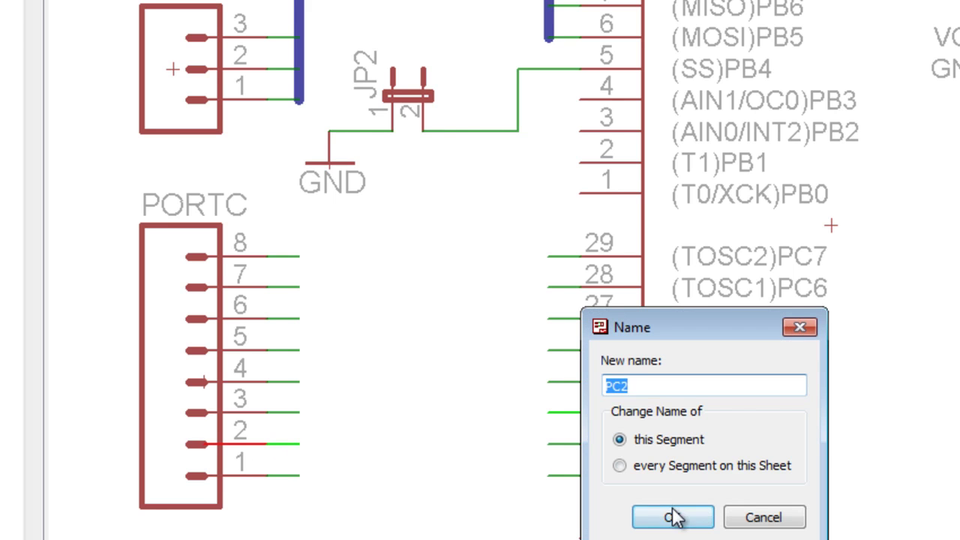
pyautogui.click(636, 387)
pyautogui.write('1')
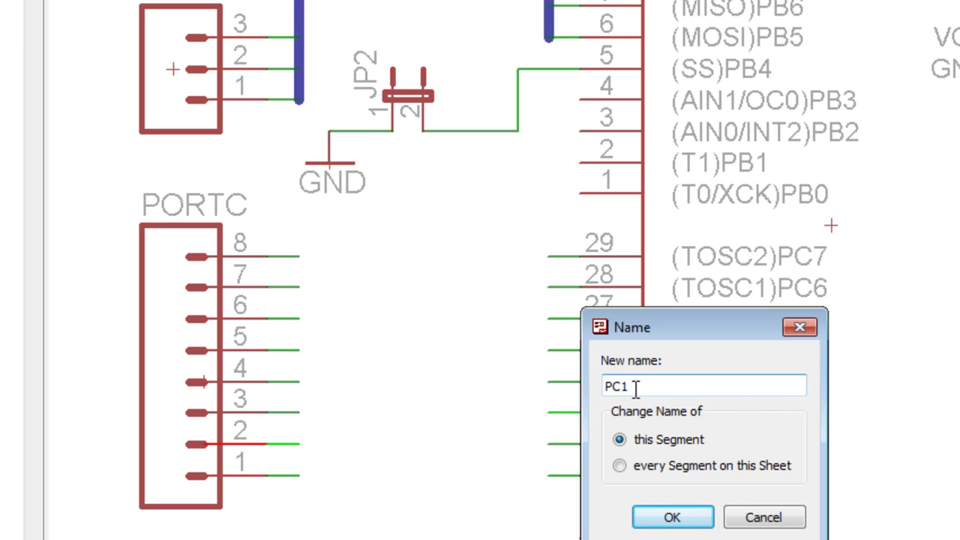
pyautogui.press('Return')
pyautogui.click(623, 465)
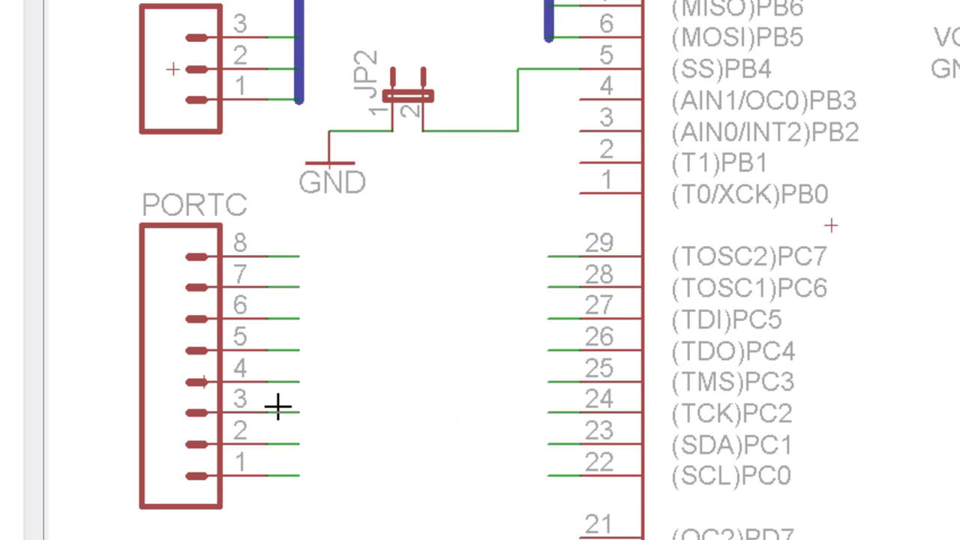
# - Name PORTC pin 3 and pin 4 stubs PC2 and PC3, then verify PC3
pyautogui.click(285, 412)
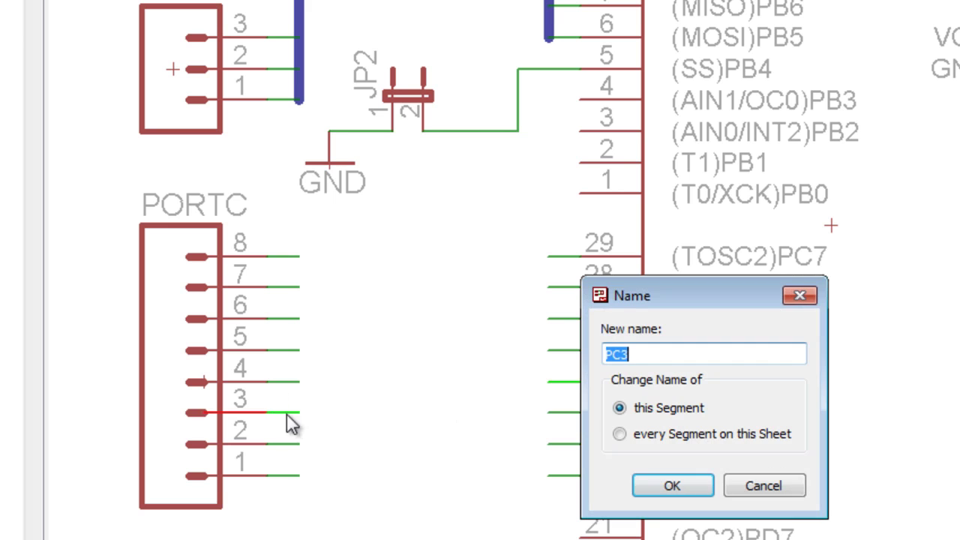
pyautogui.click(642, 360)
pyautogui.write('2')
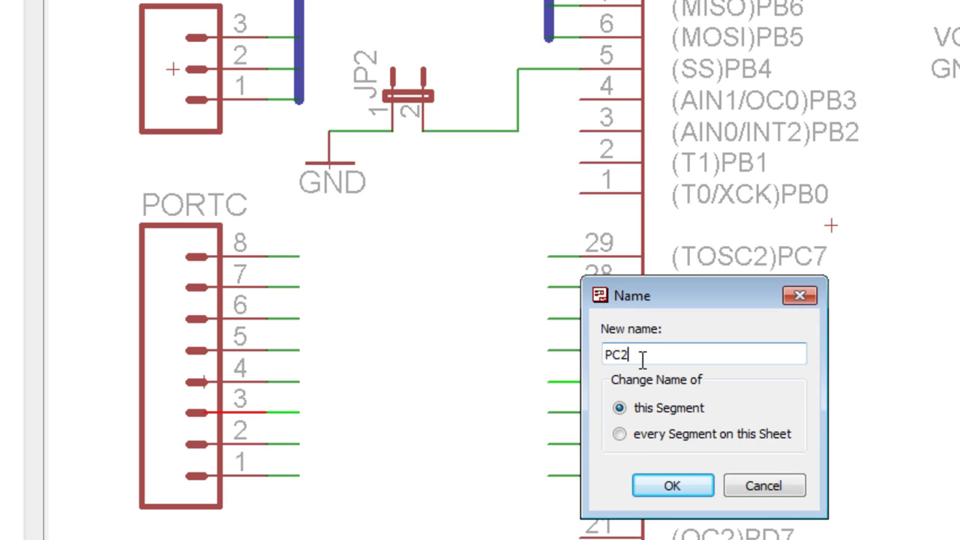
pyautogui.click(646, 480)
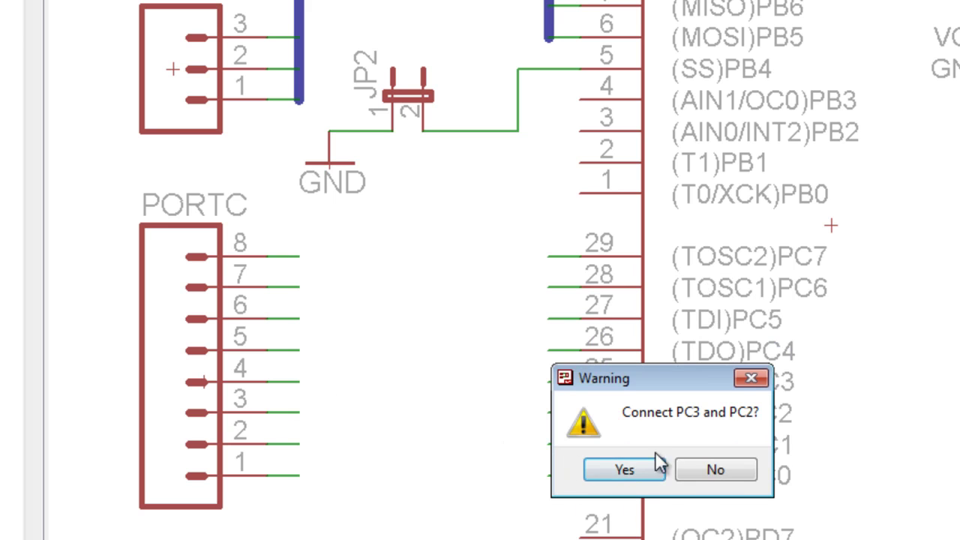
pyautogui.click(658, 463)
pyautogui.click(292, 383)
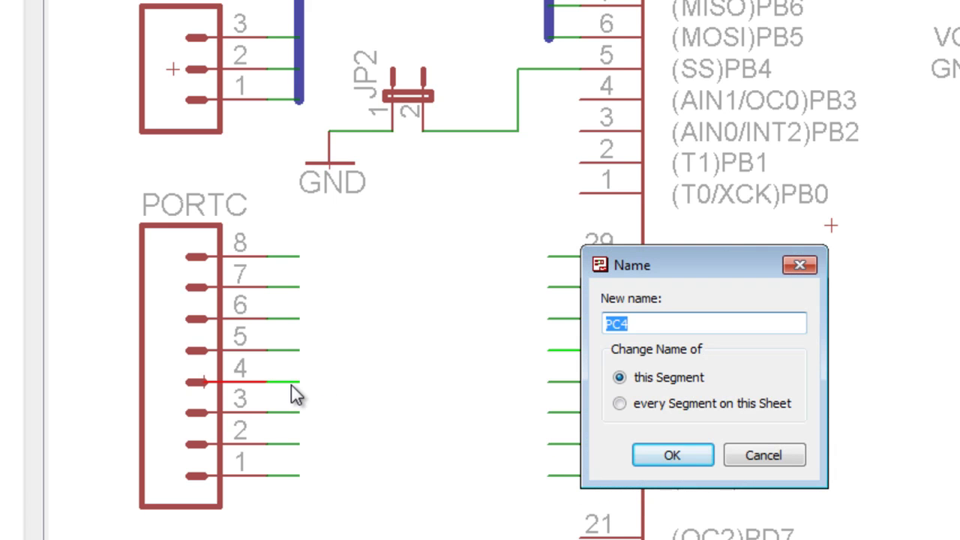
pyautogui.click(642, 323)
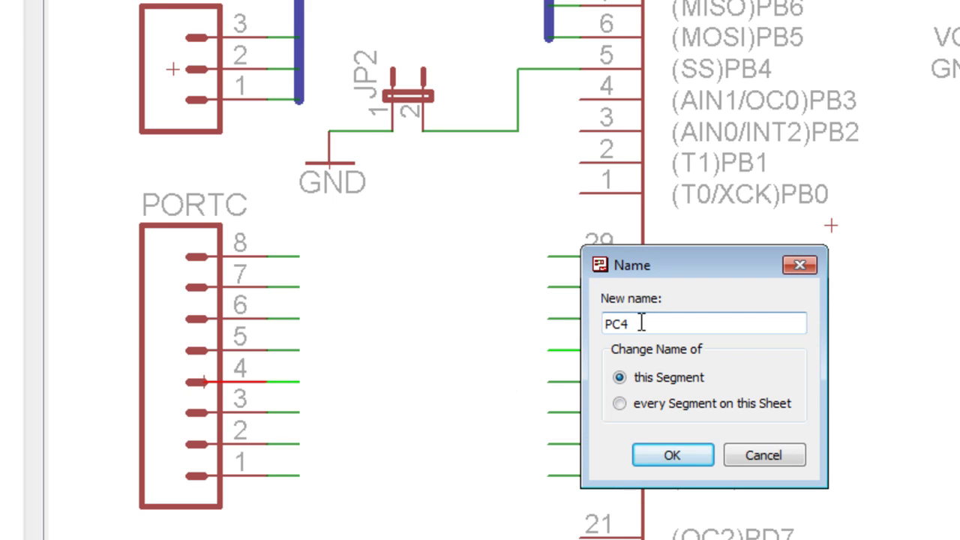
pyautogui.write('3')
pyautogui.press('Return')
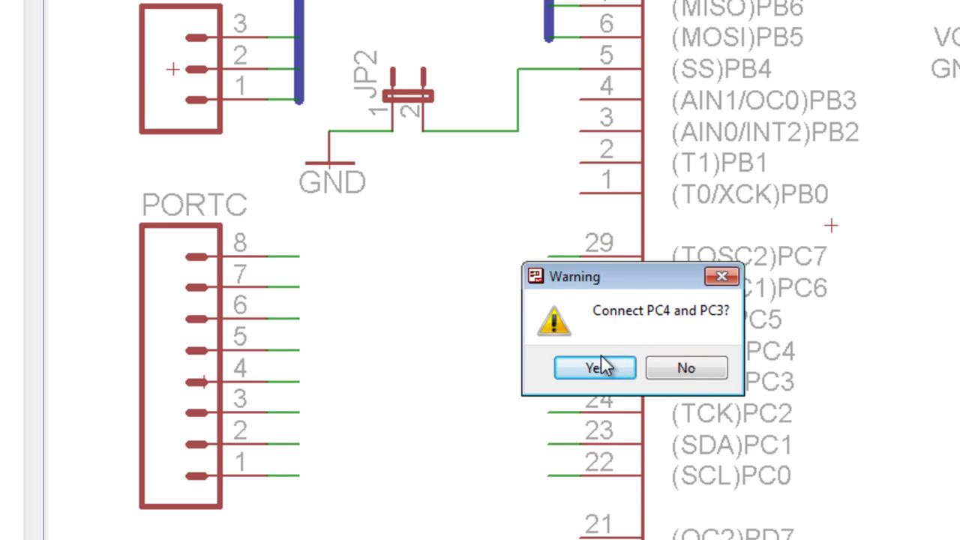
pyautogui.click(601, 364)
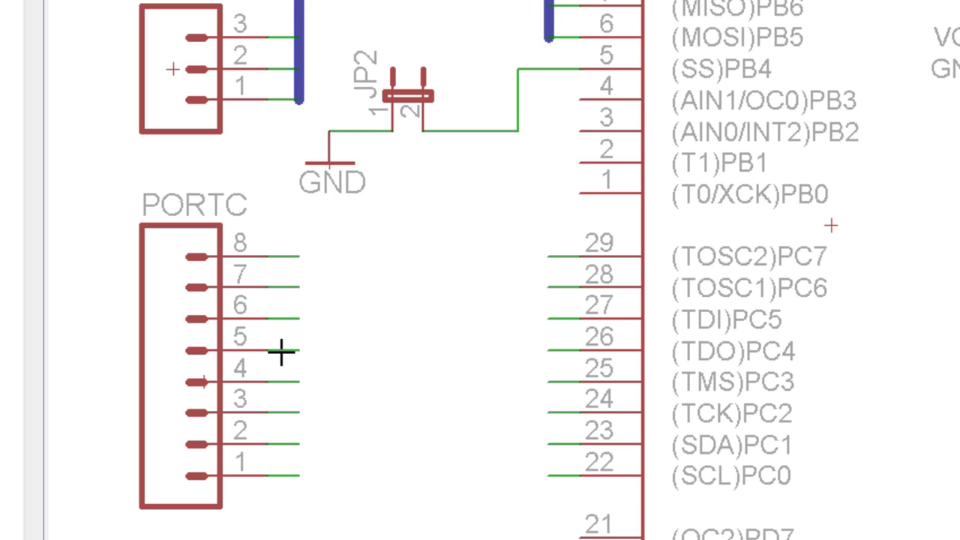
pyautogui.click(287, 382)
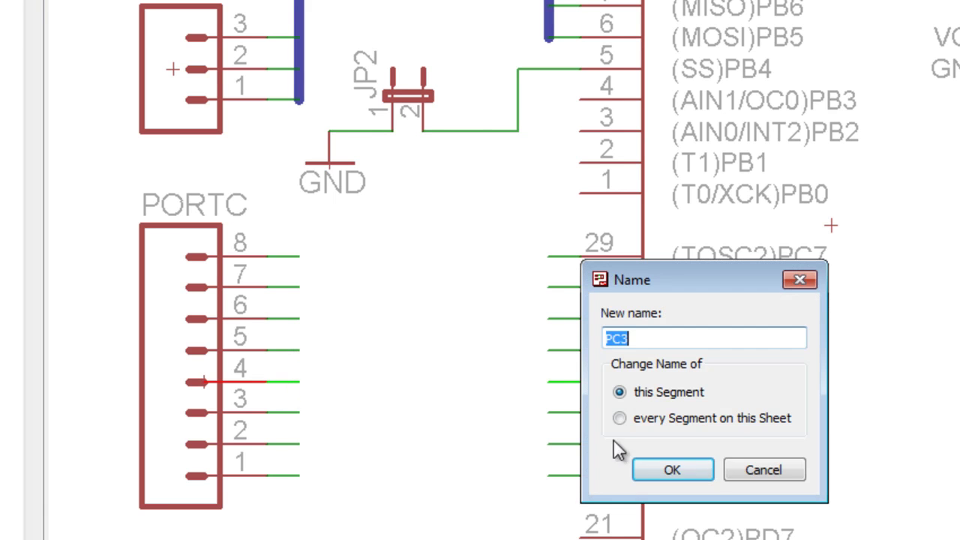
pyautogui.click(673, 470)
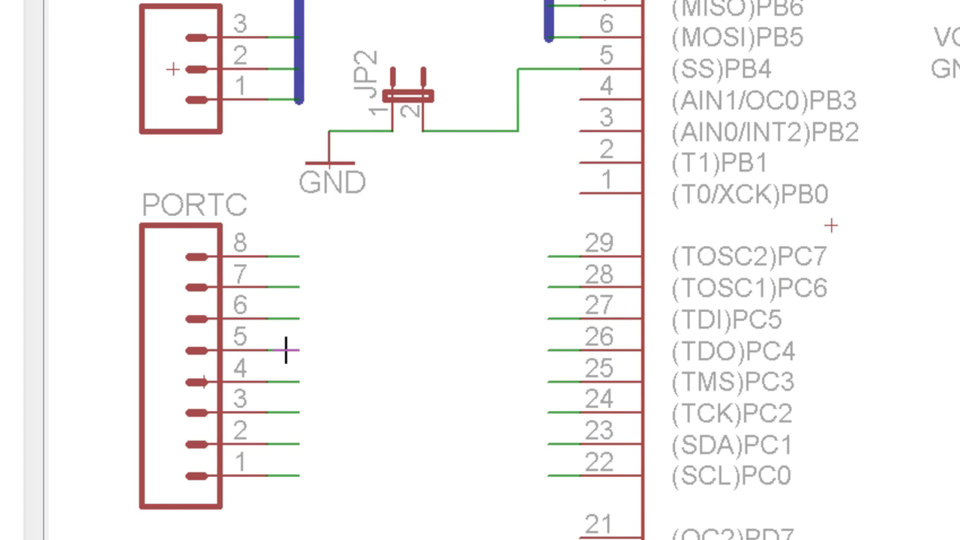
# - Join PORTC pin 5 to PC4, and confirm pins 6–8 on PC5, PC6 and PC7
pyautogui.click(286, 350)
pyautogui.write('PC5')
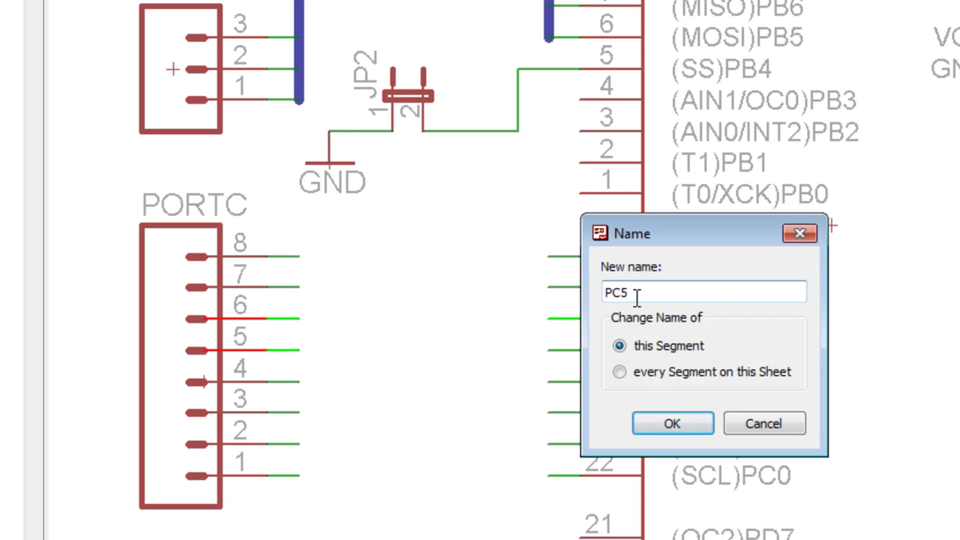
pyautogui.press('Return')
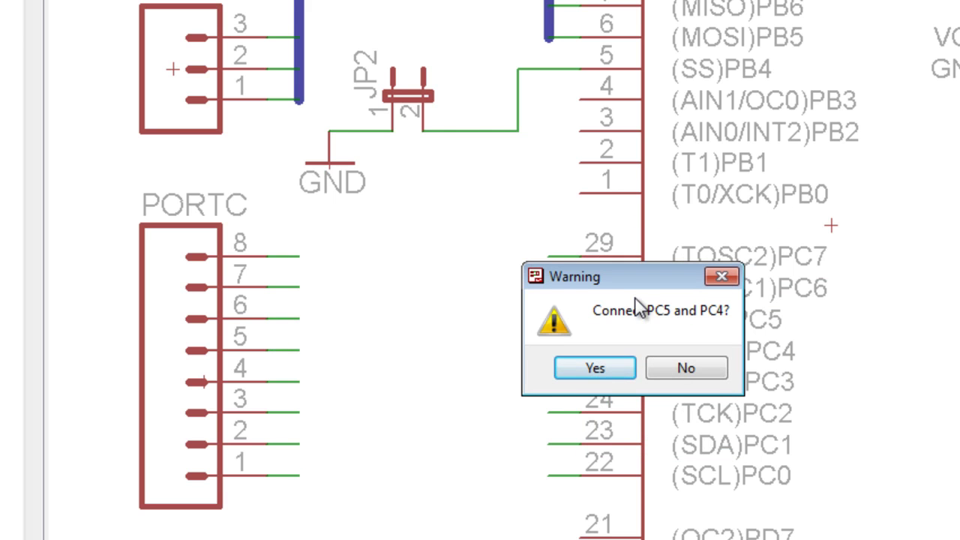
pyautogui.click(604, 368)
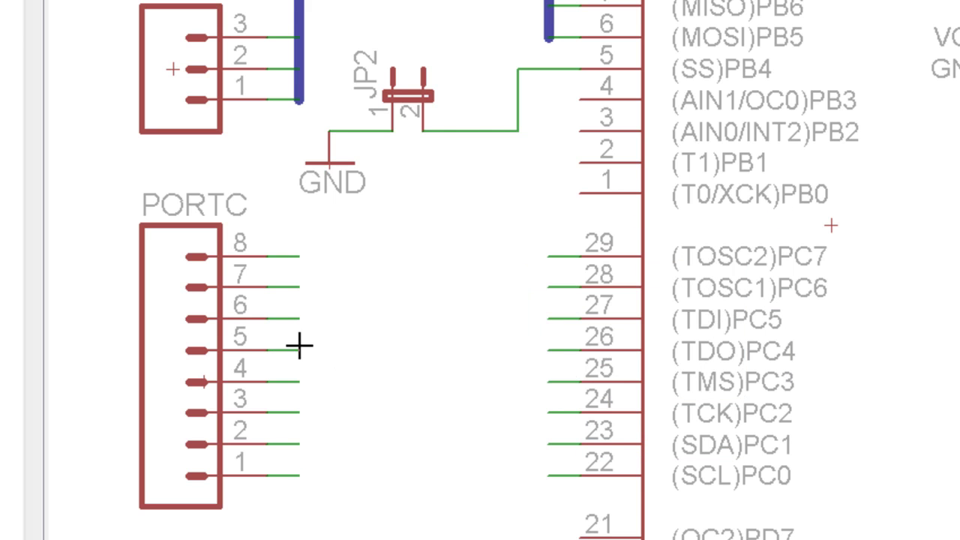
pyautogui.click(291, 319)
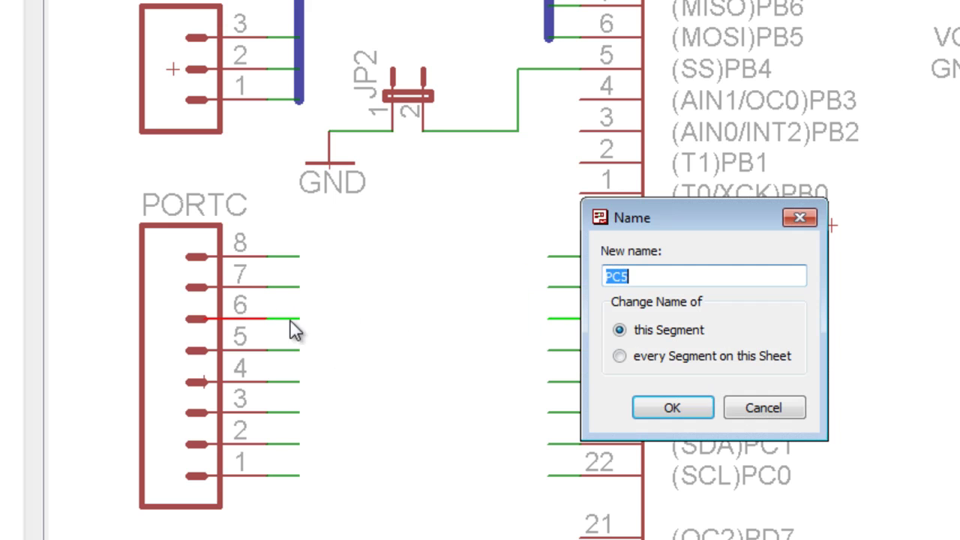
pyautogui.click(670, 406)
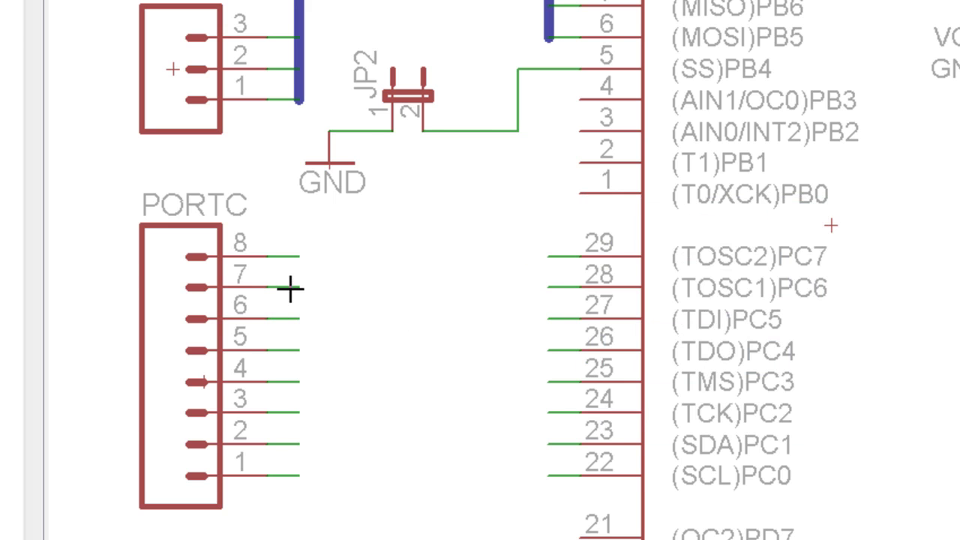
pyautogui.click(291, 288)
pyautogui.click(645, 375)
pyautogui.click(300, 257)
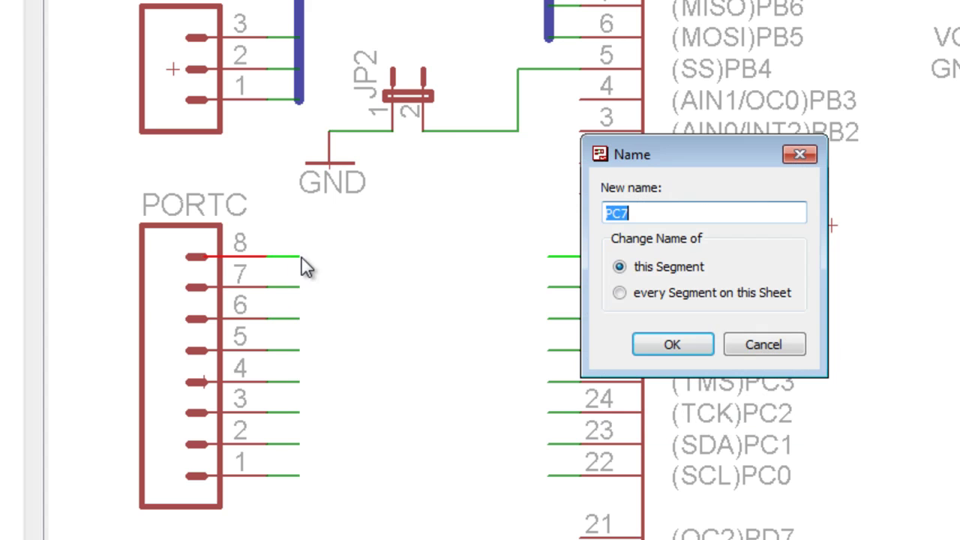
pyautogui.click(675, 344)
pyautogui.scroll(-1, 616, 296)
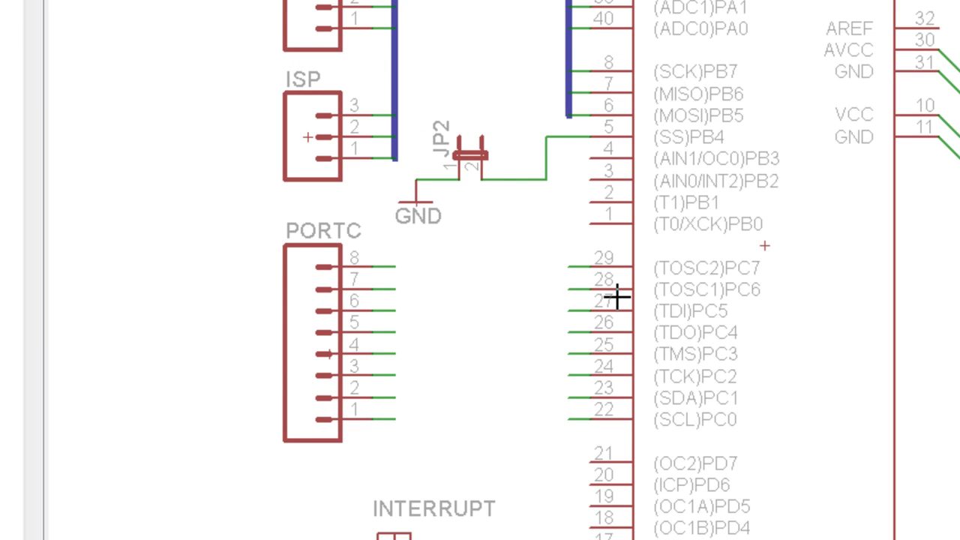